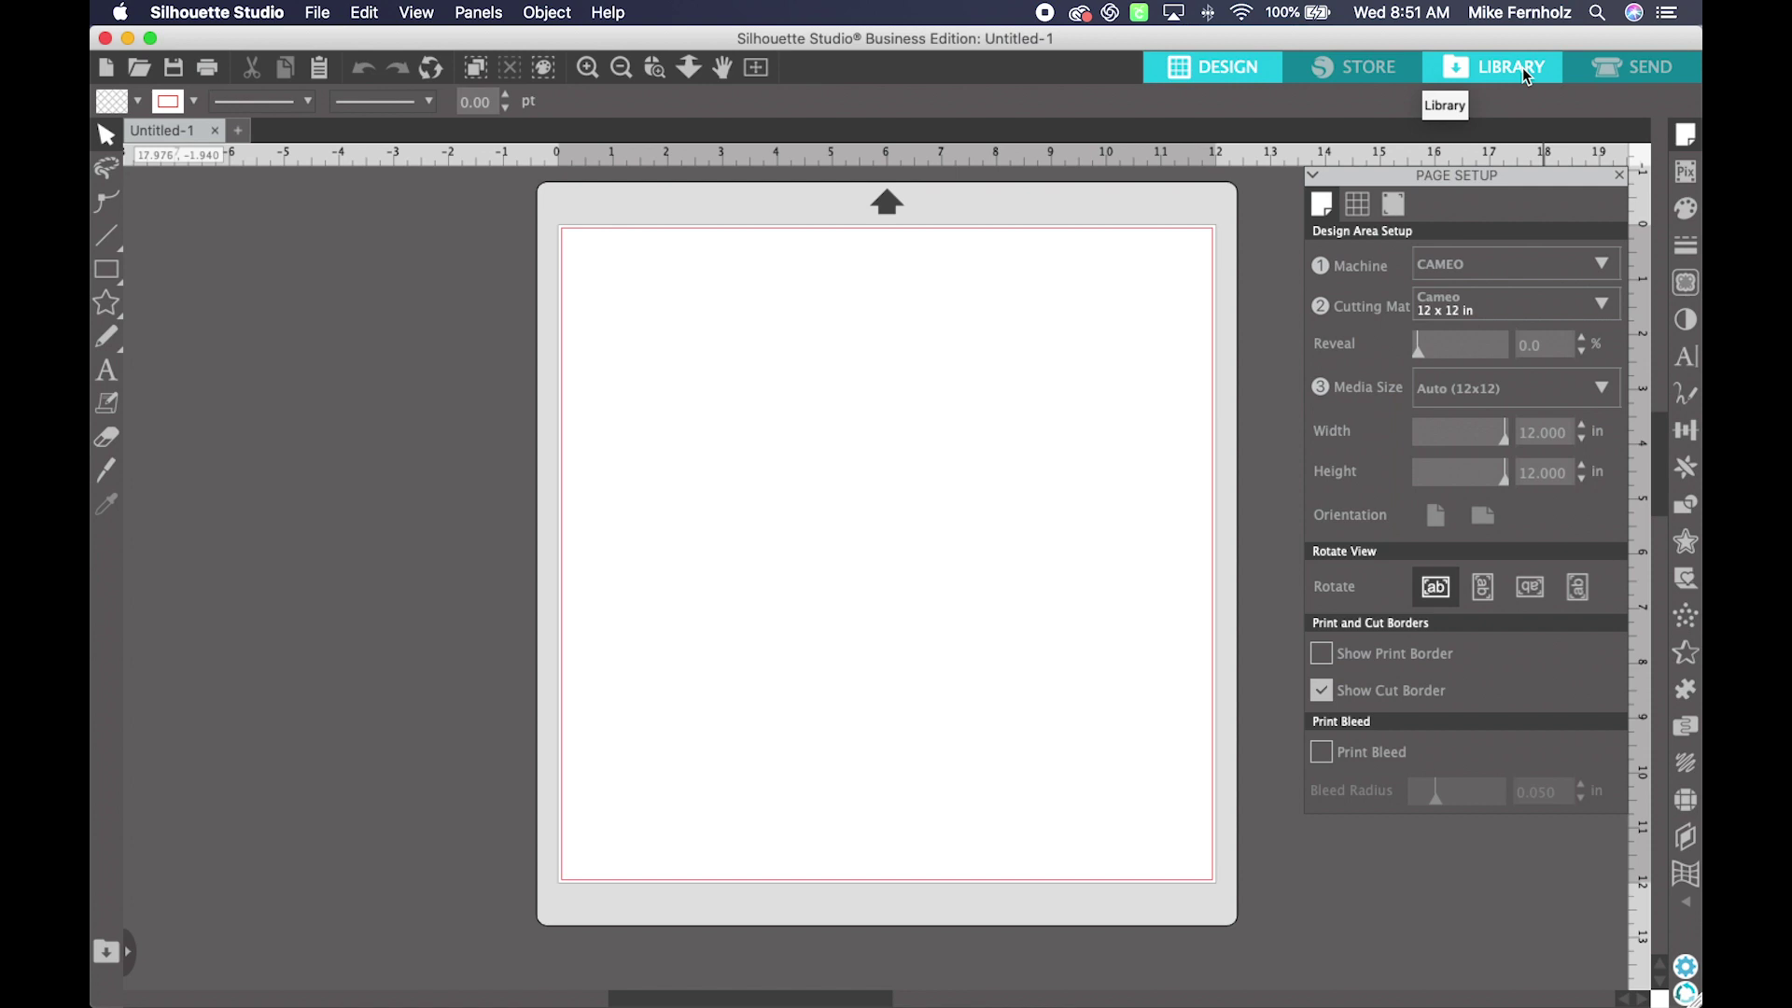
# Step: Sign in to the Silhouette Library with the account e-mail and password
pyautogui.click(1525, 75)
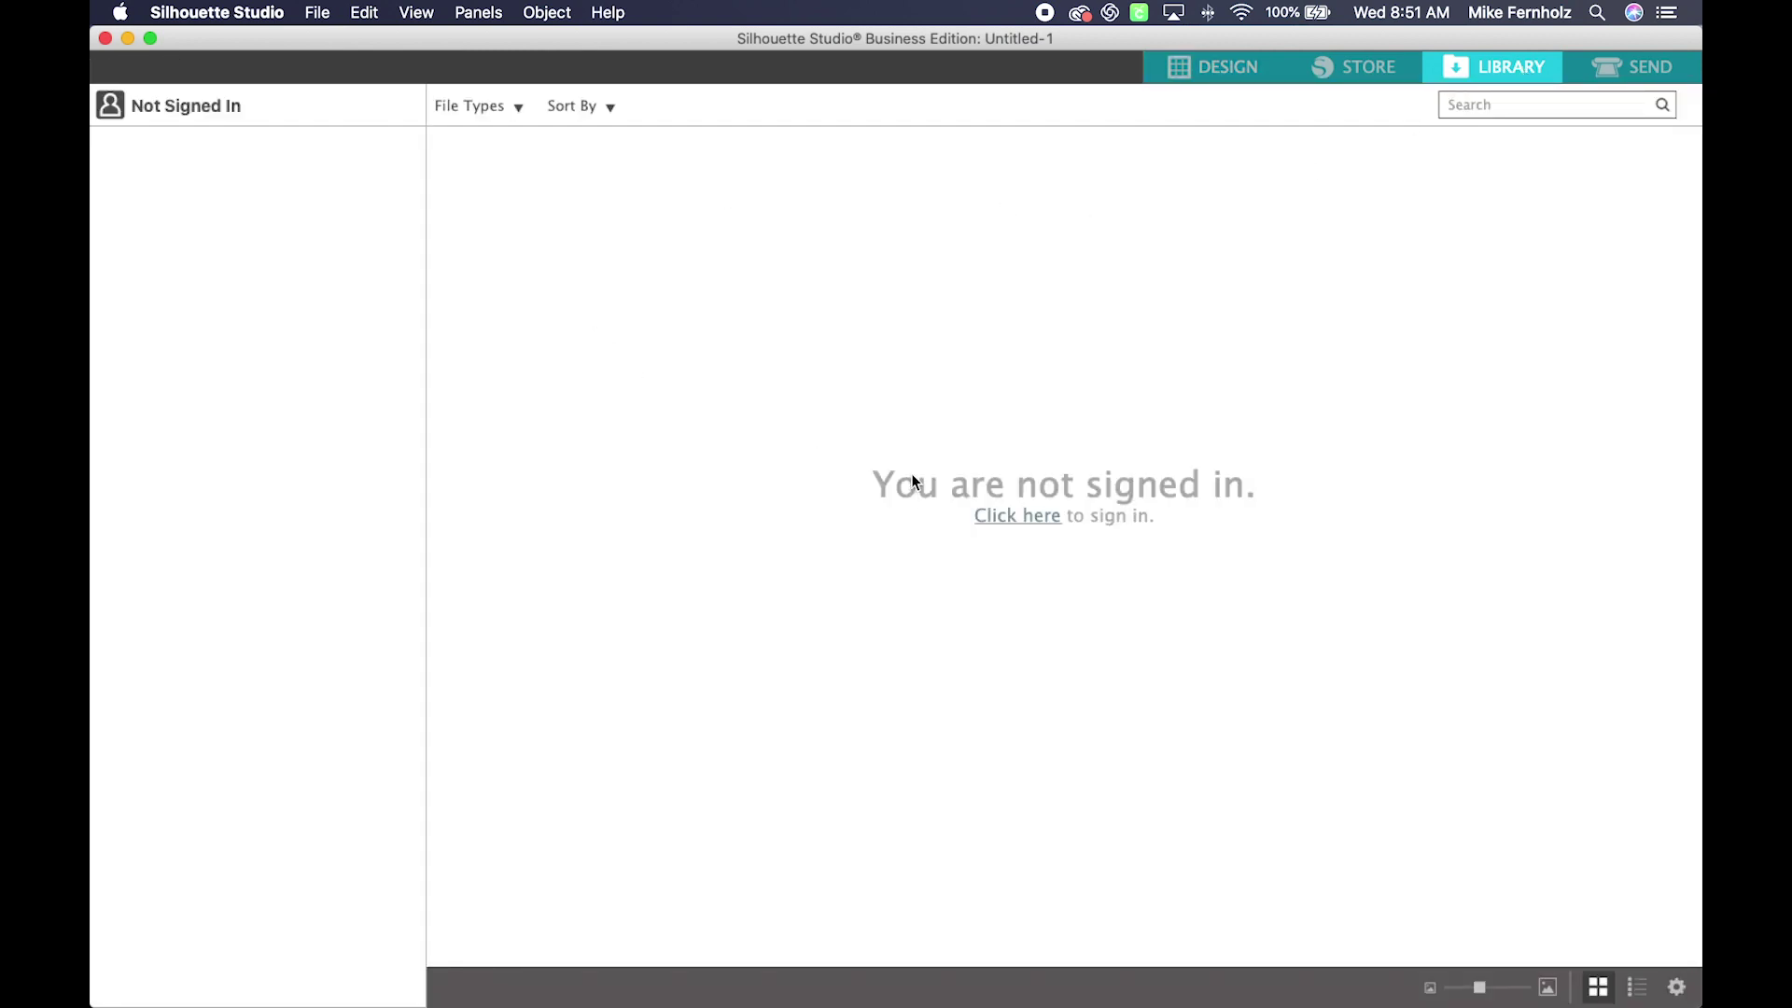
pyautogui.click(1023, 519)
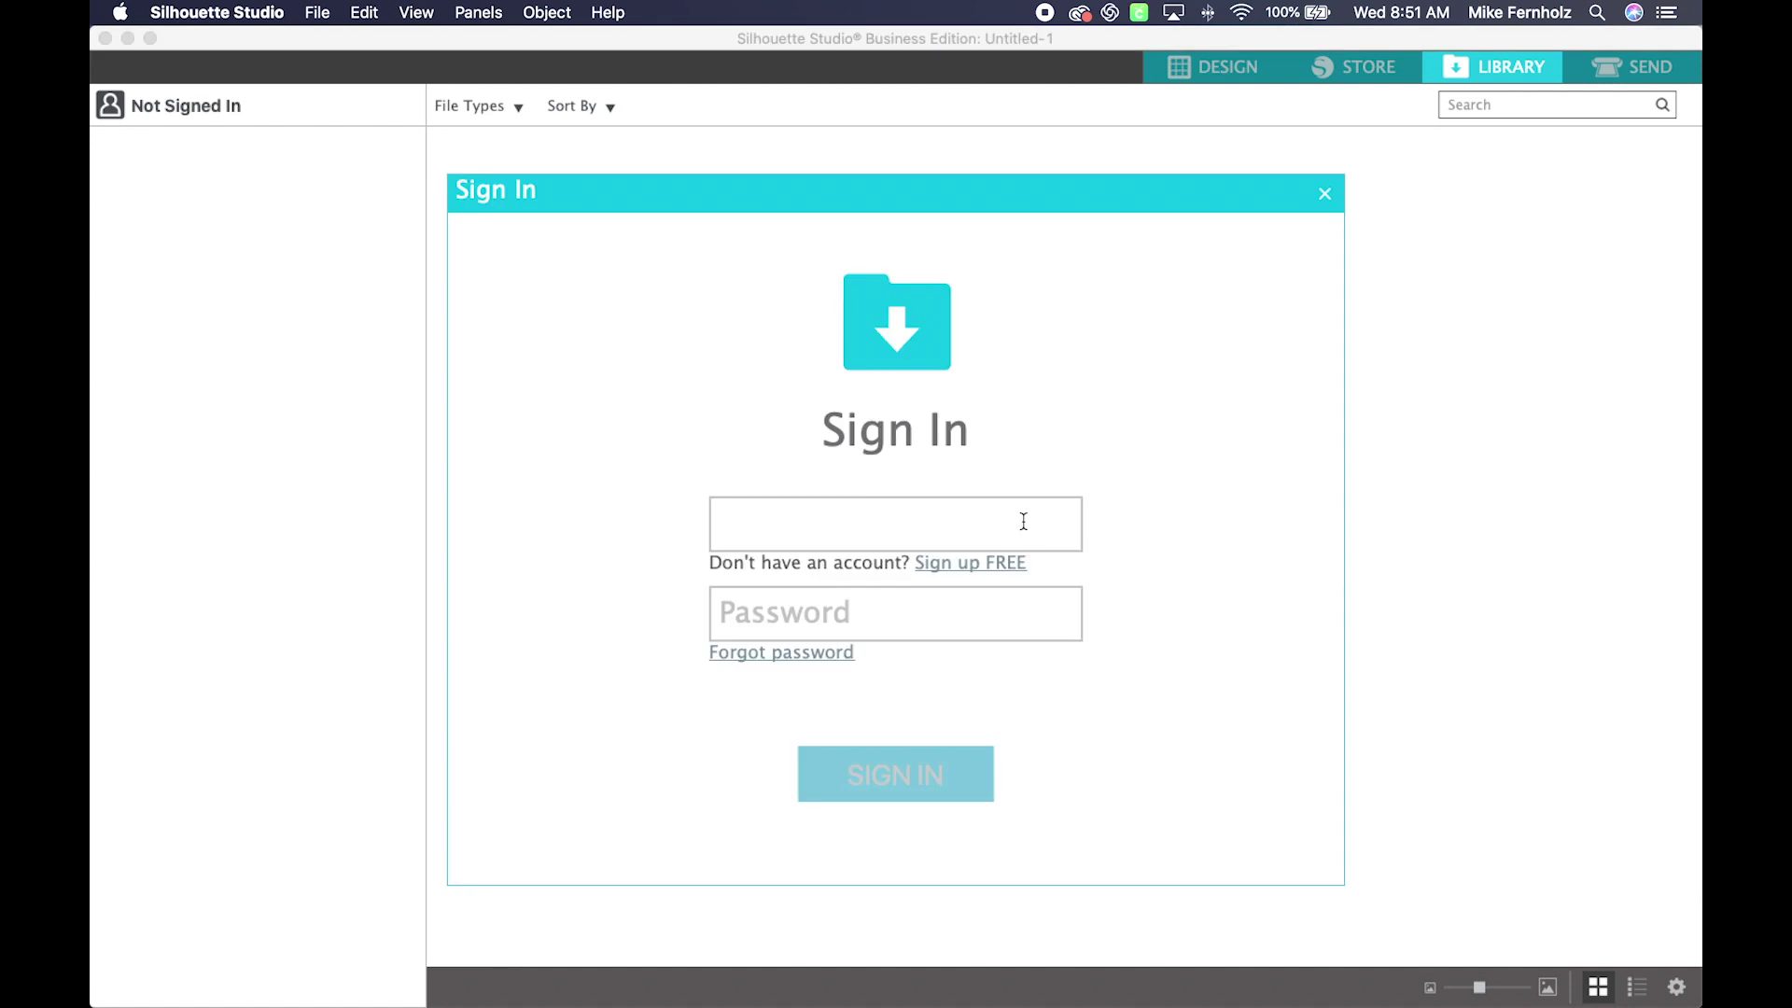
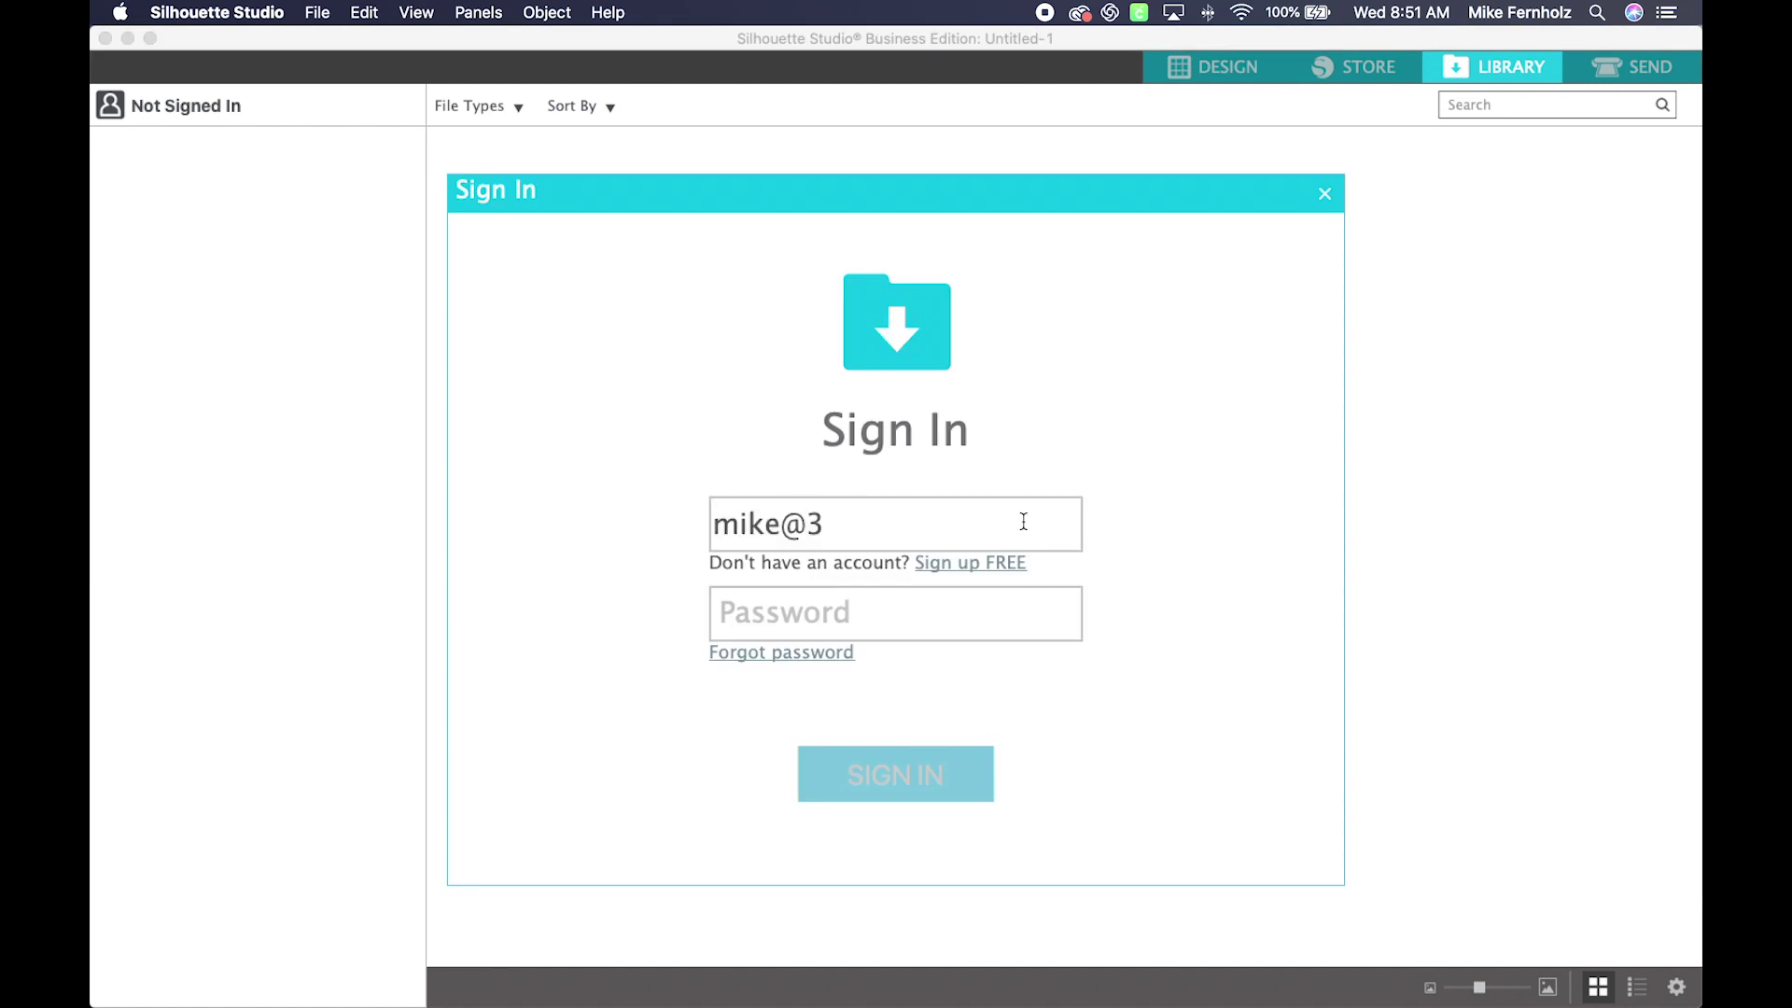
pyautogui.press('Tab')
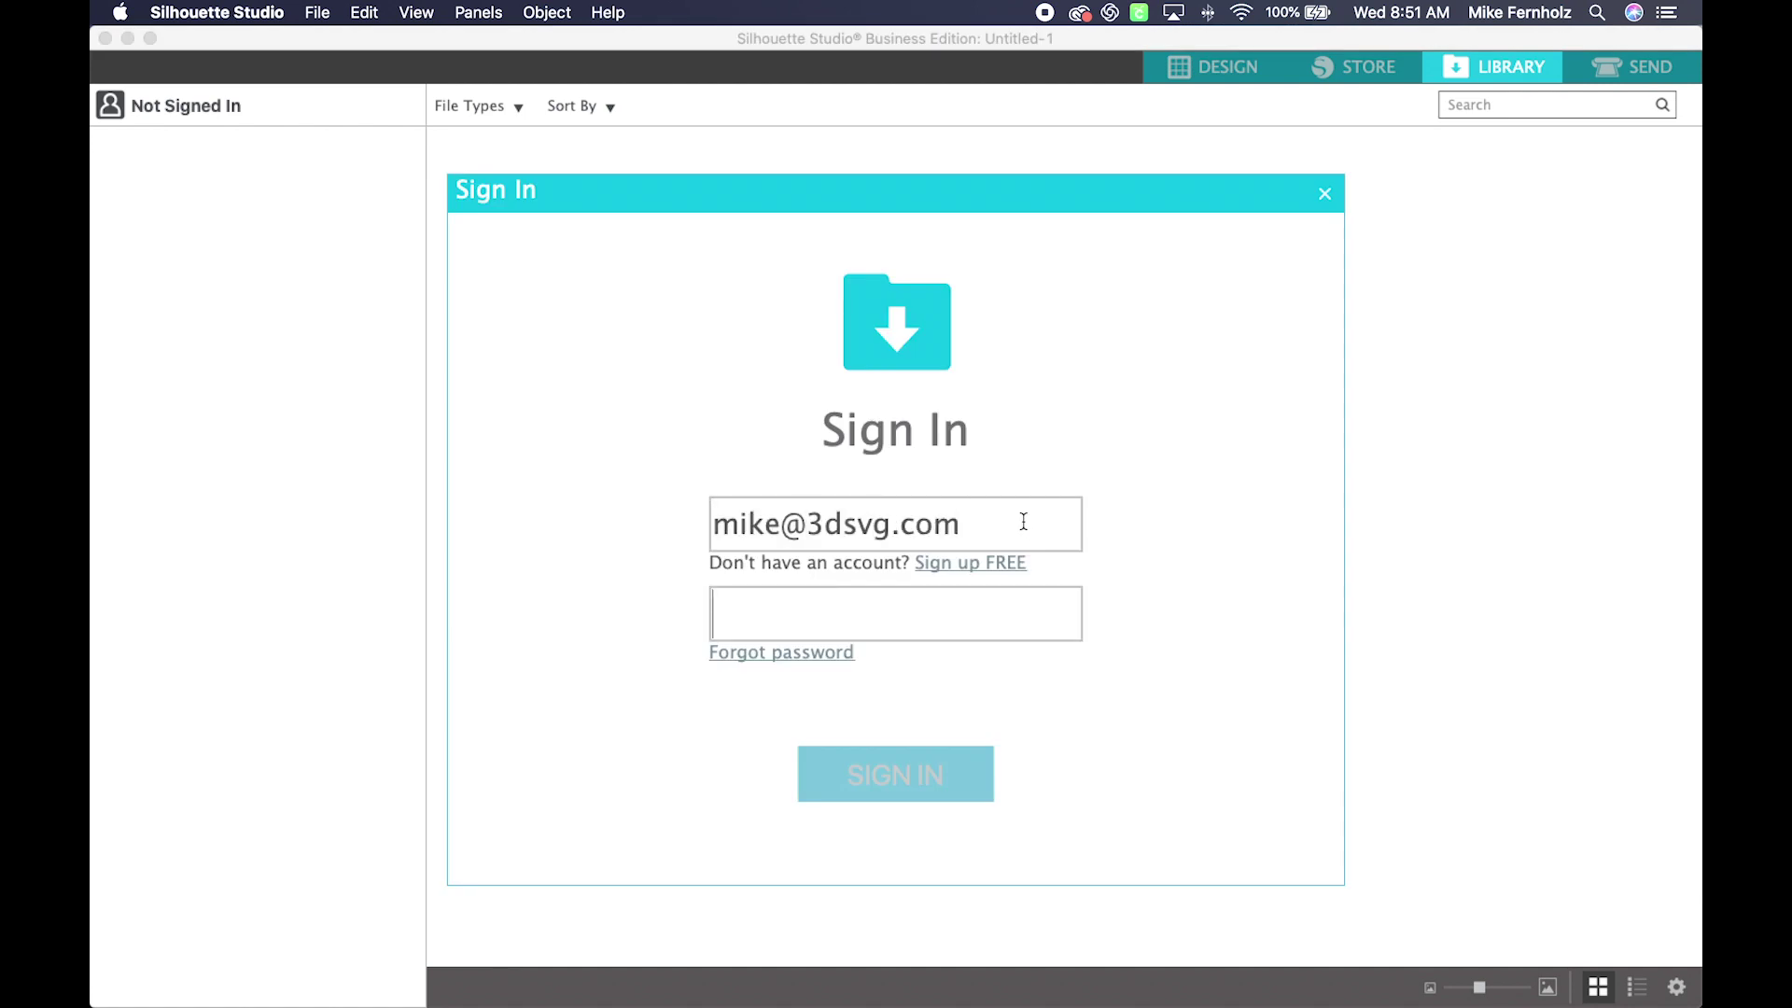
pyautogui.write('**********')
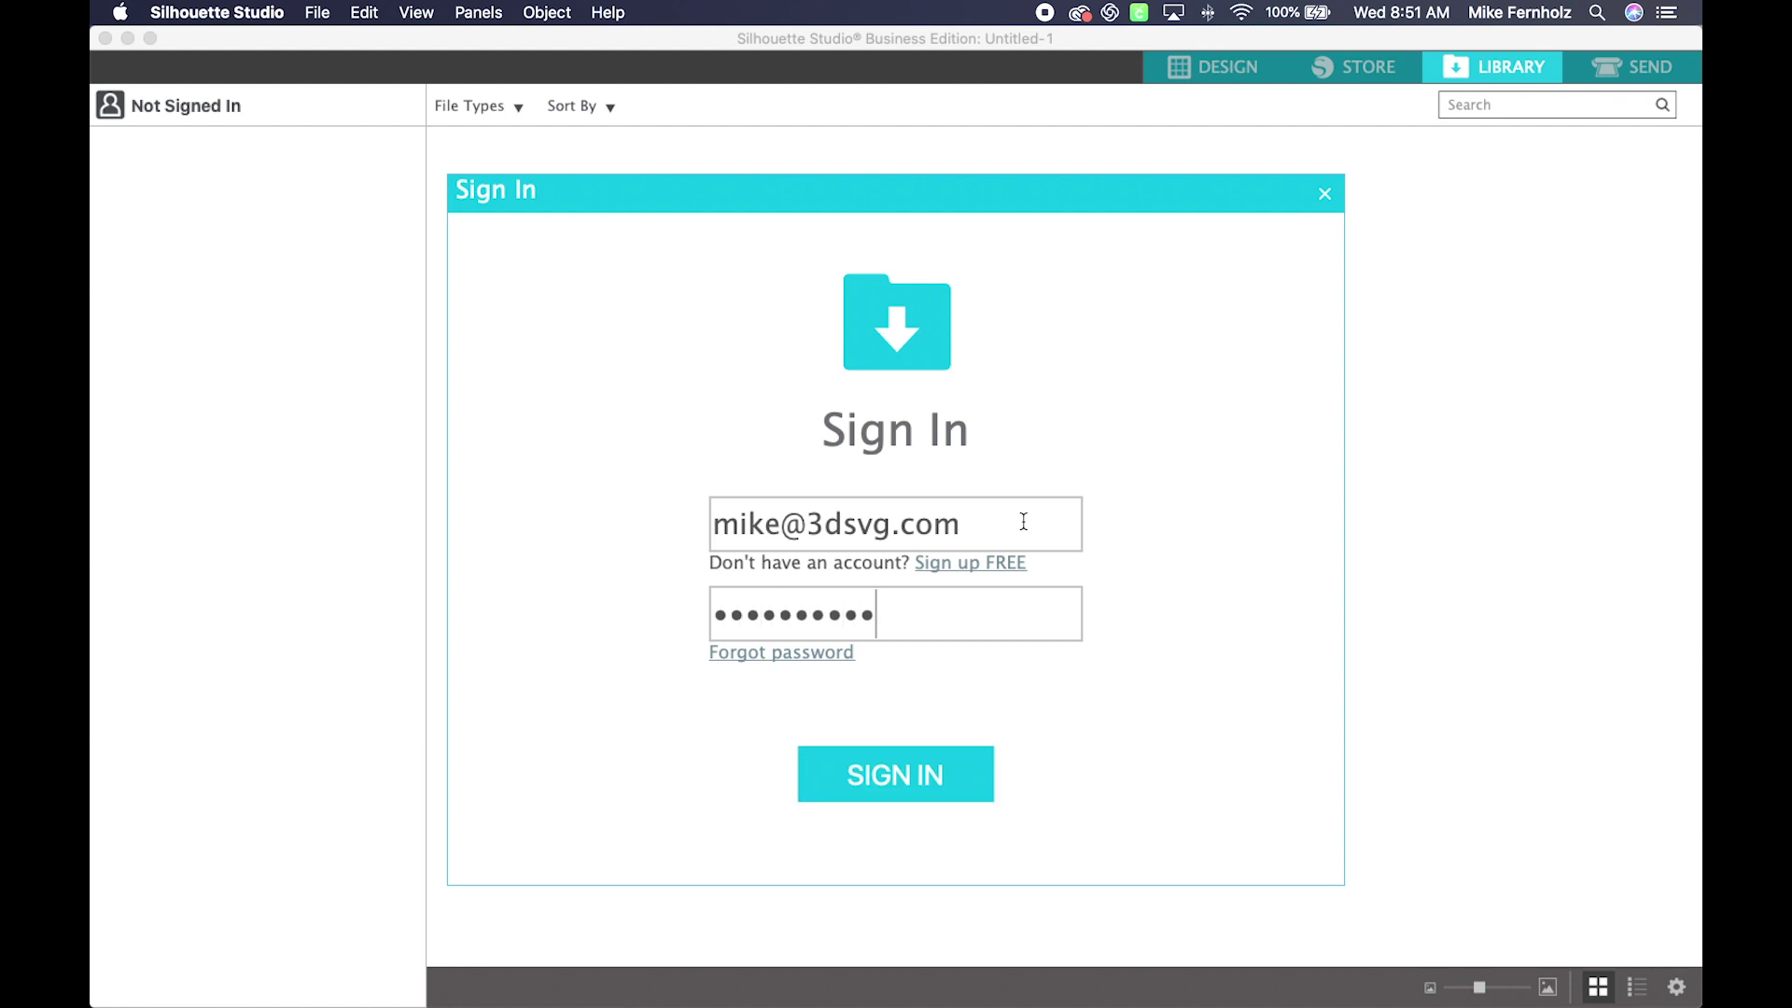
pyautogui.press('Return')
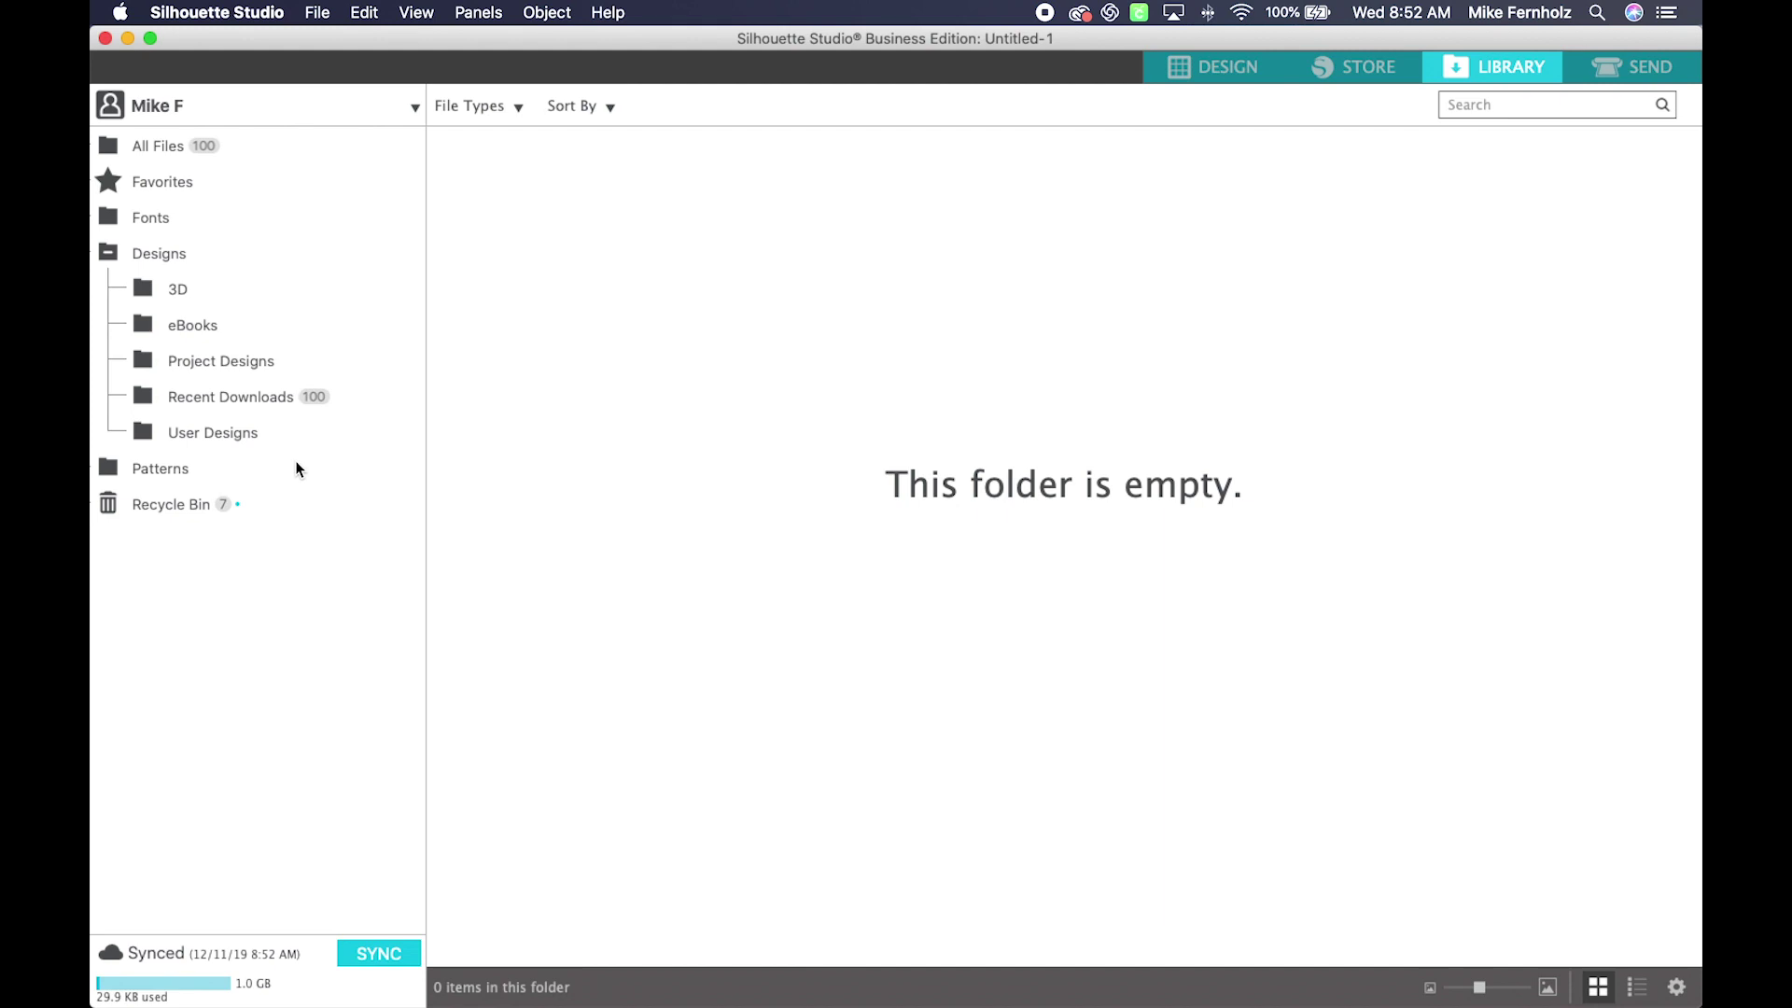
# Step: Browse All Files, Favorites, Fonts and Designs, then open the empty User Designs folder
pyautogui.click(152, 144)
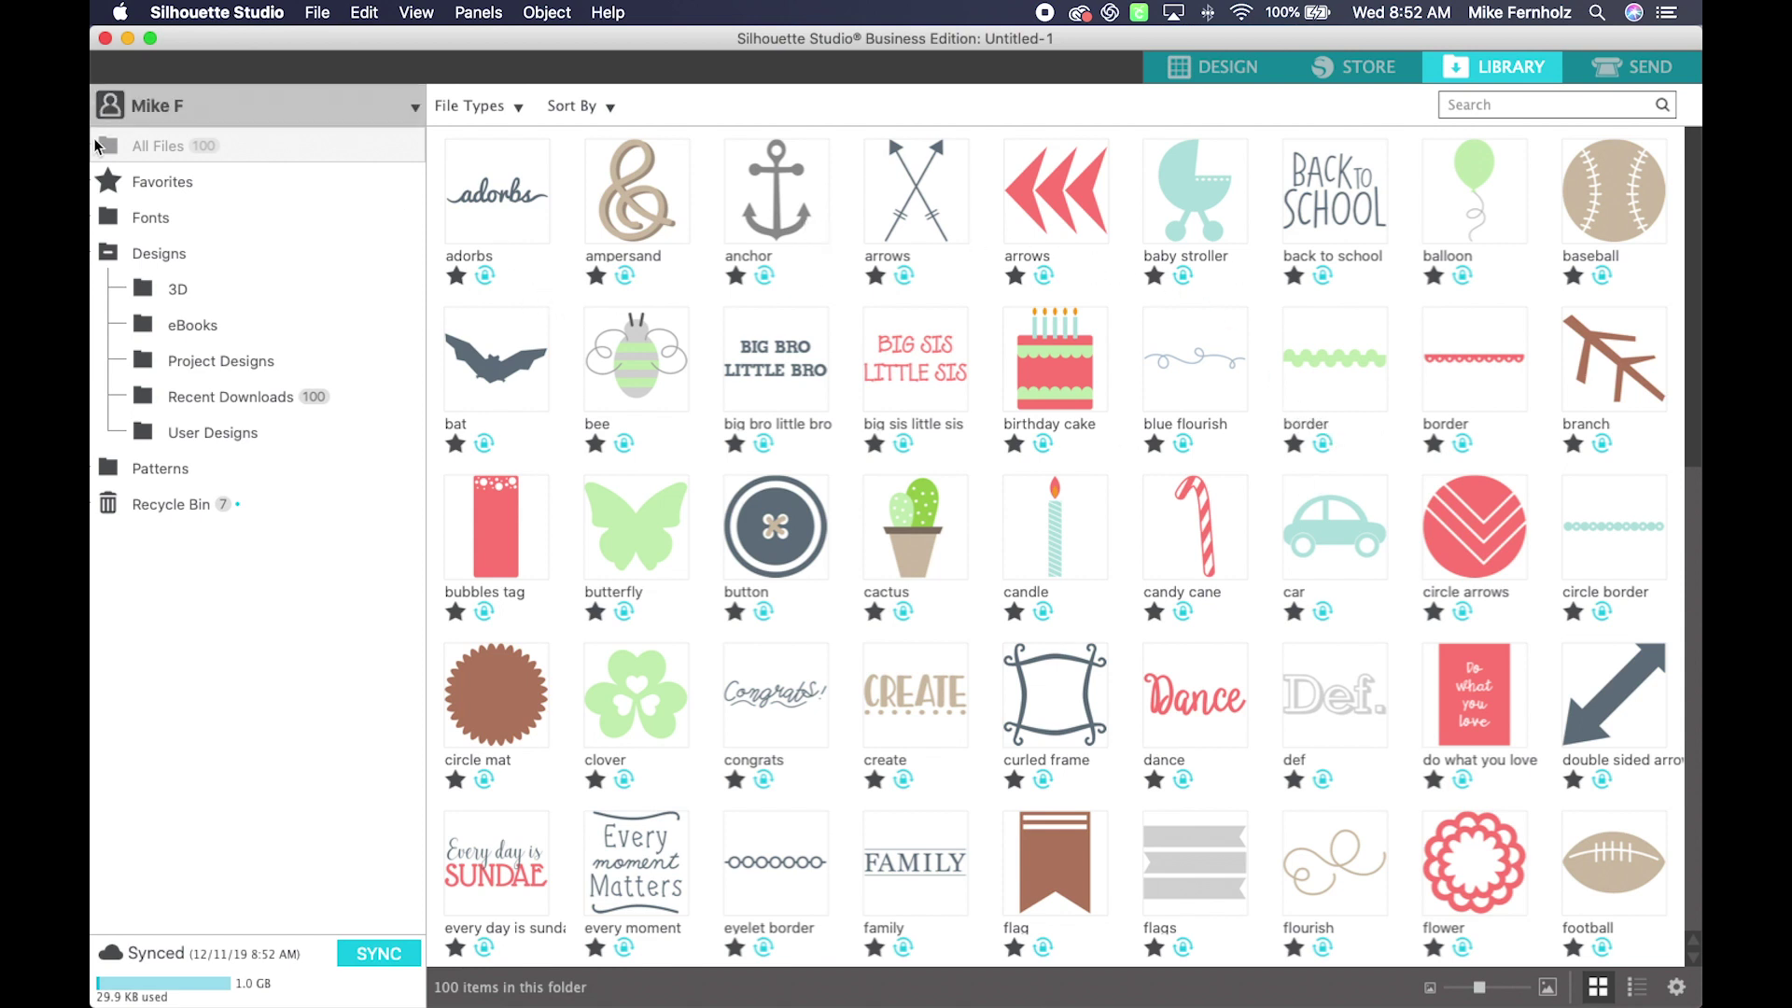
pyautogui.click(156, 189)
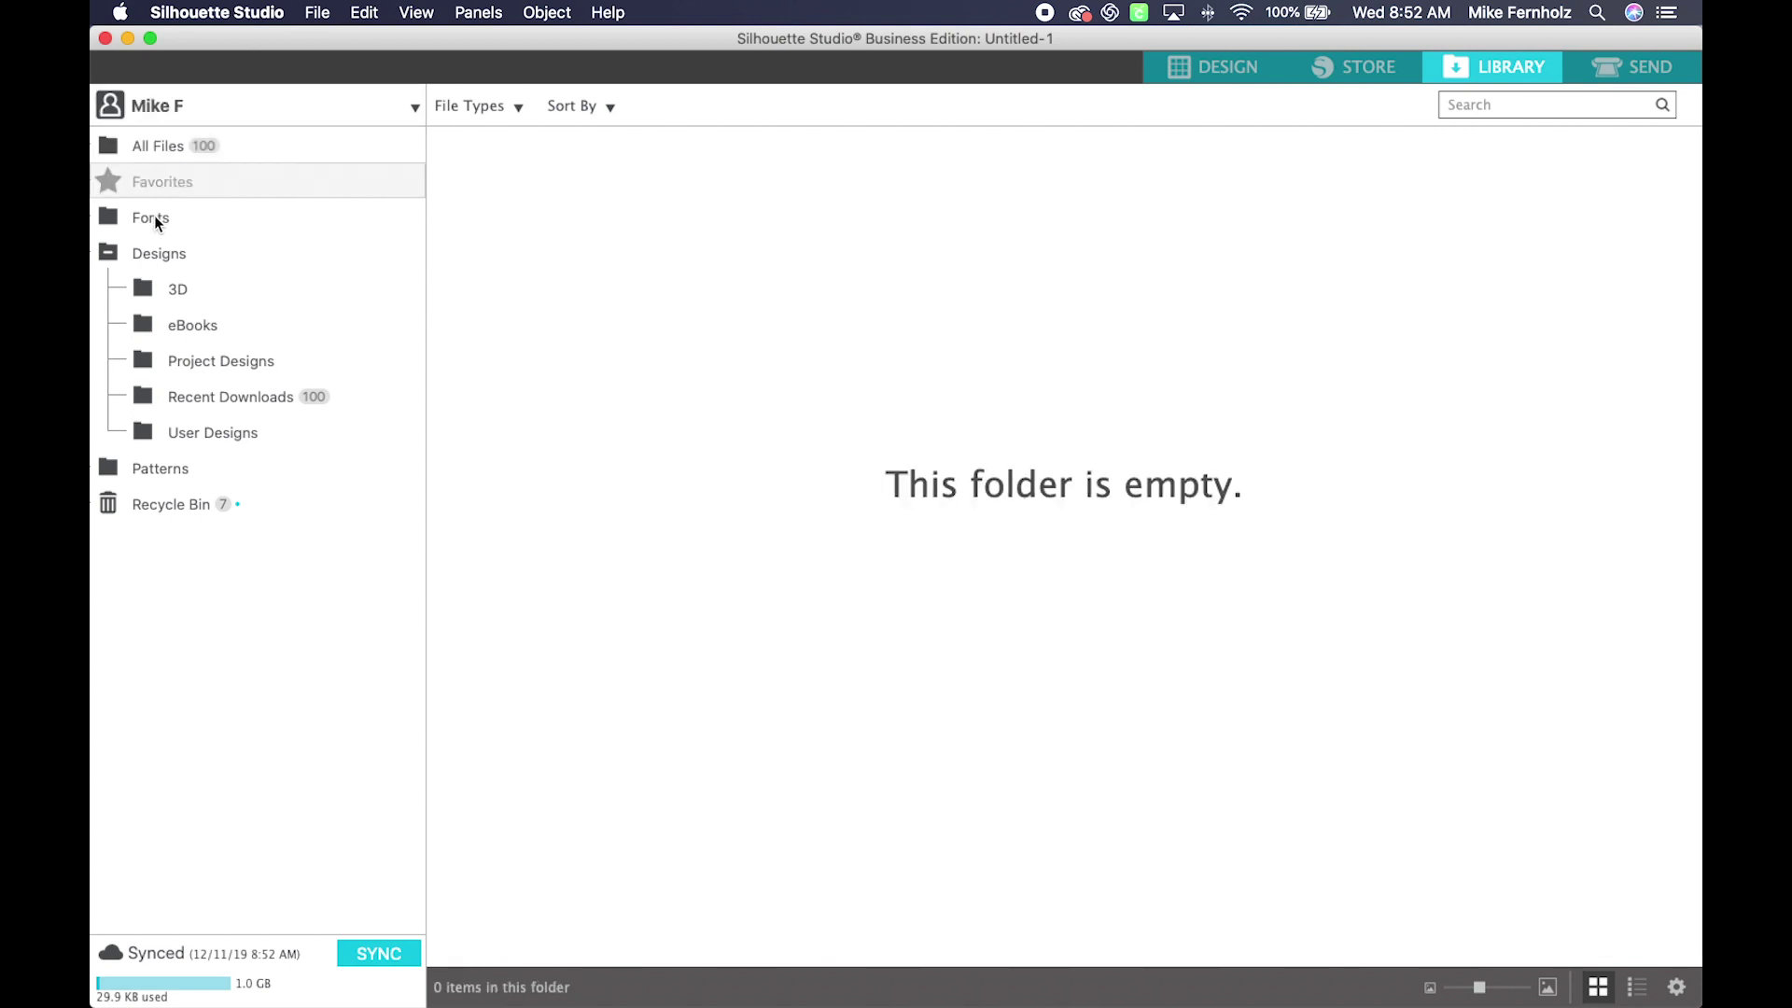
pyautogui.click(154, 216)
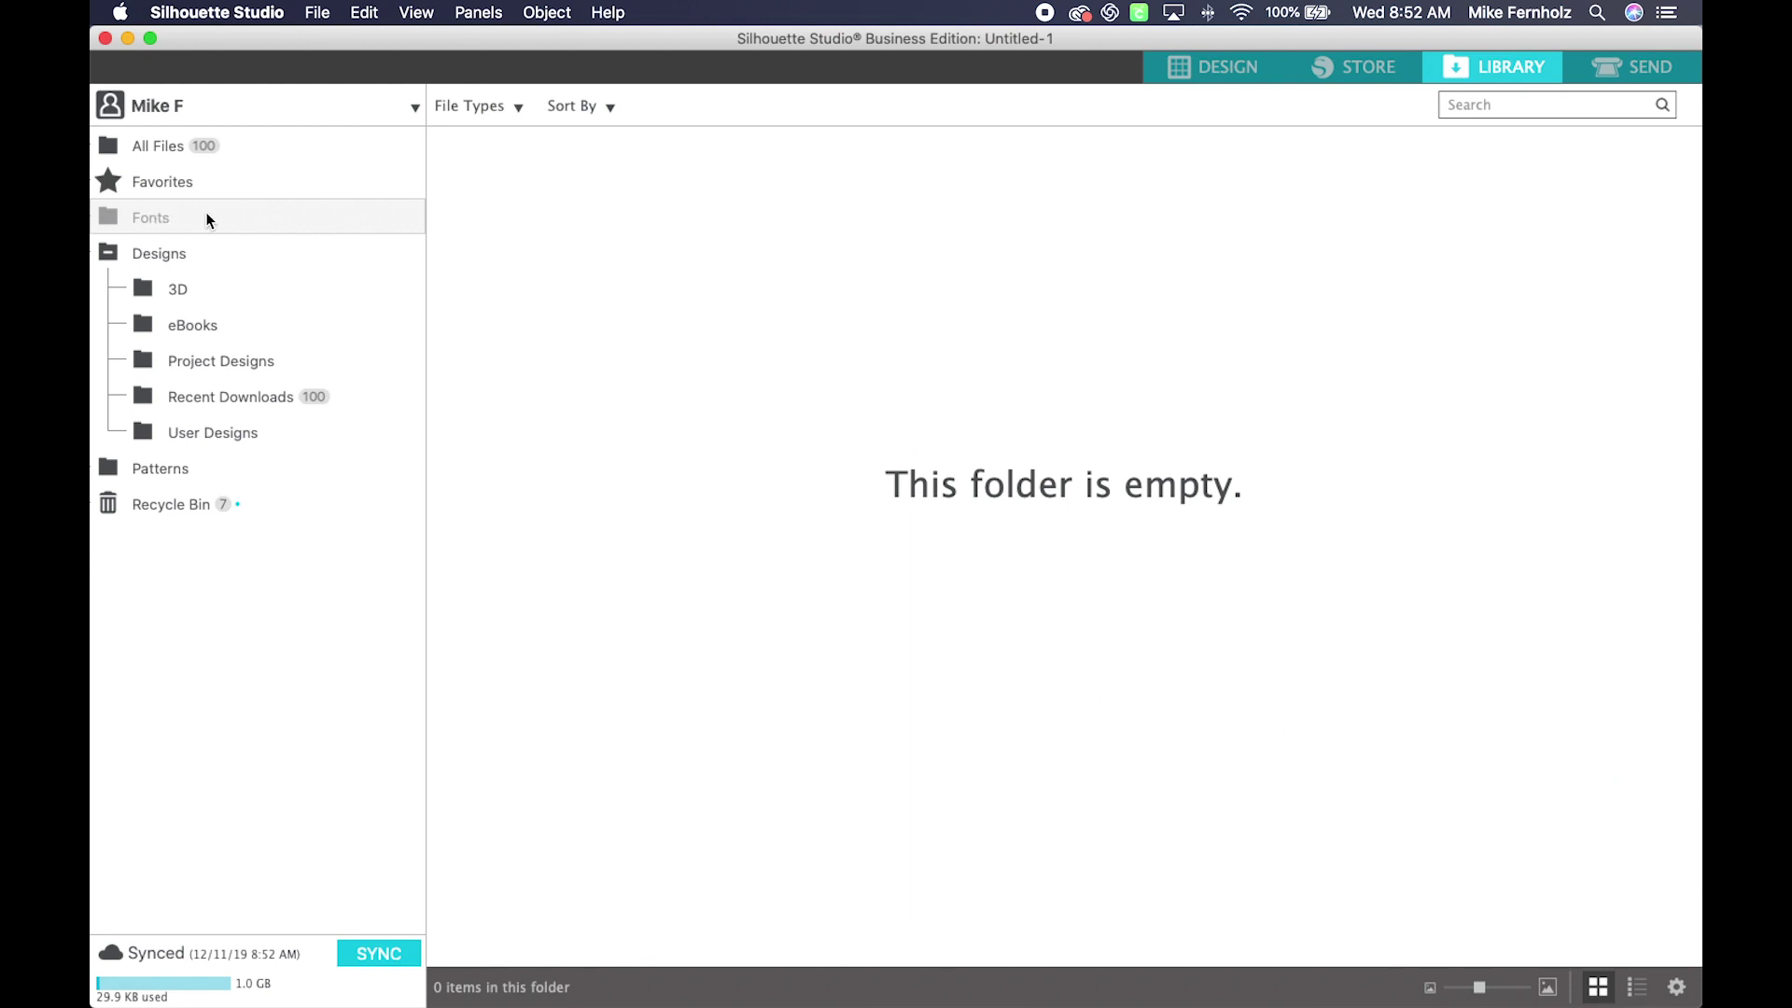
pyautogui.click(156, 257)
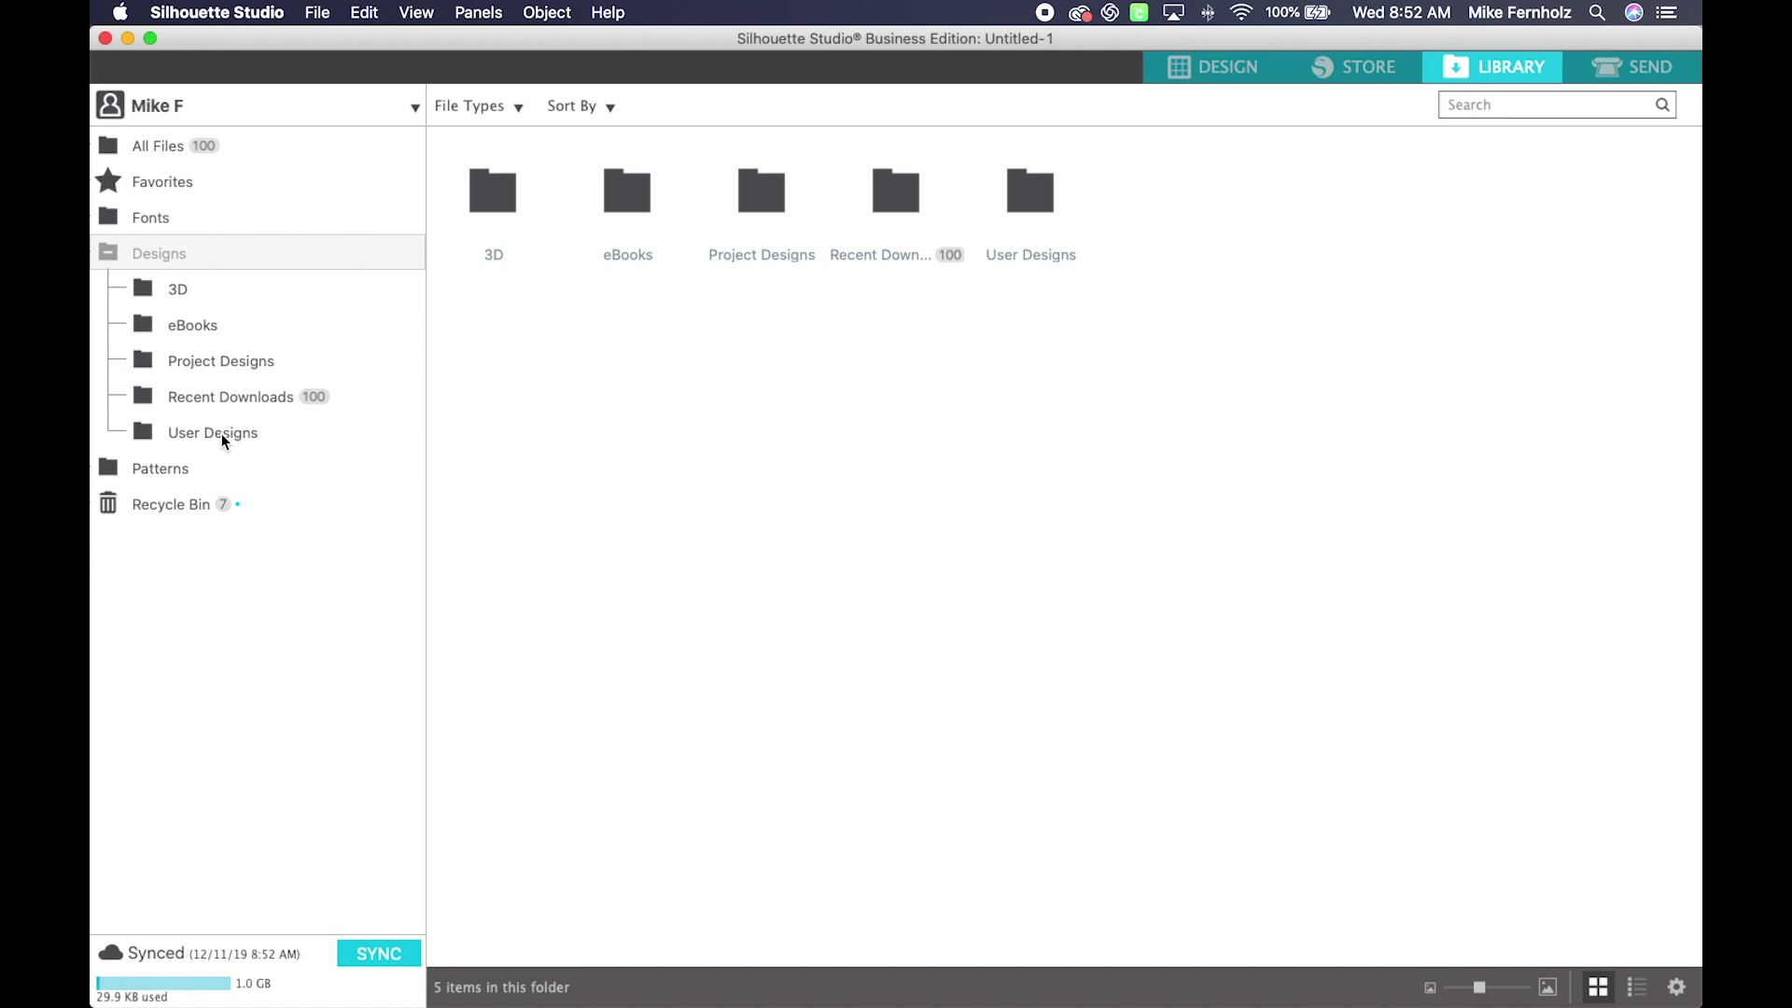
pyautogui.click(221, 440)
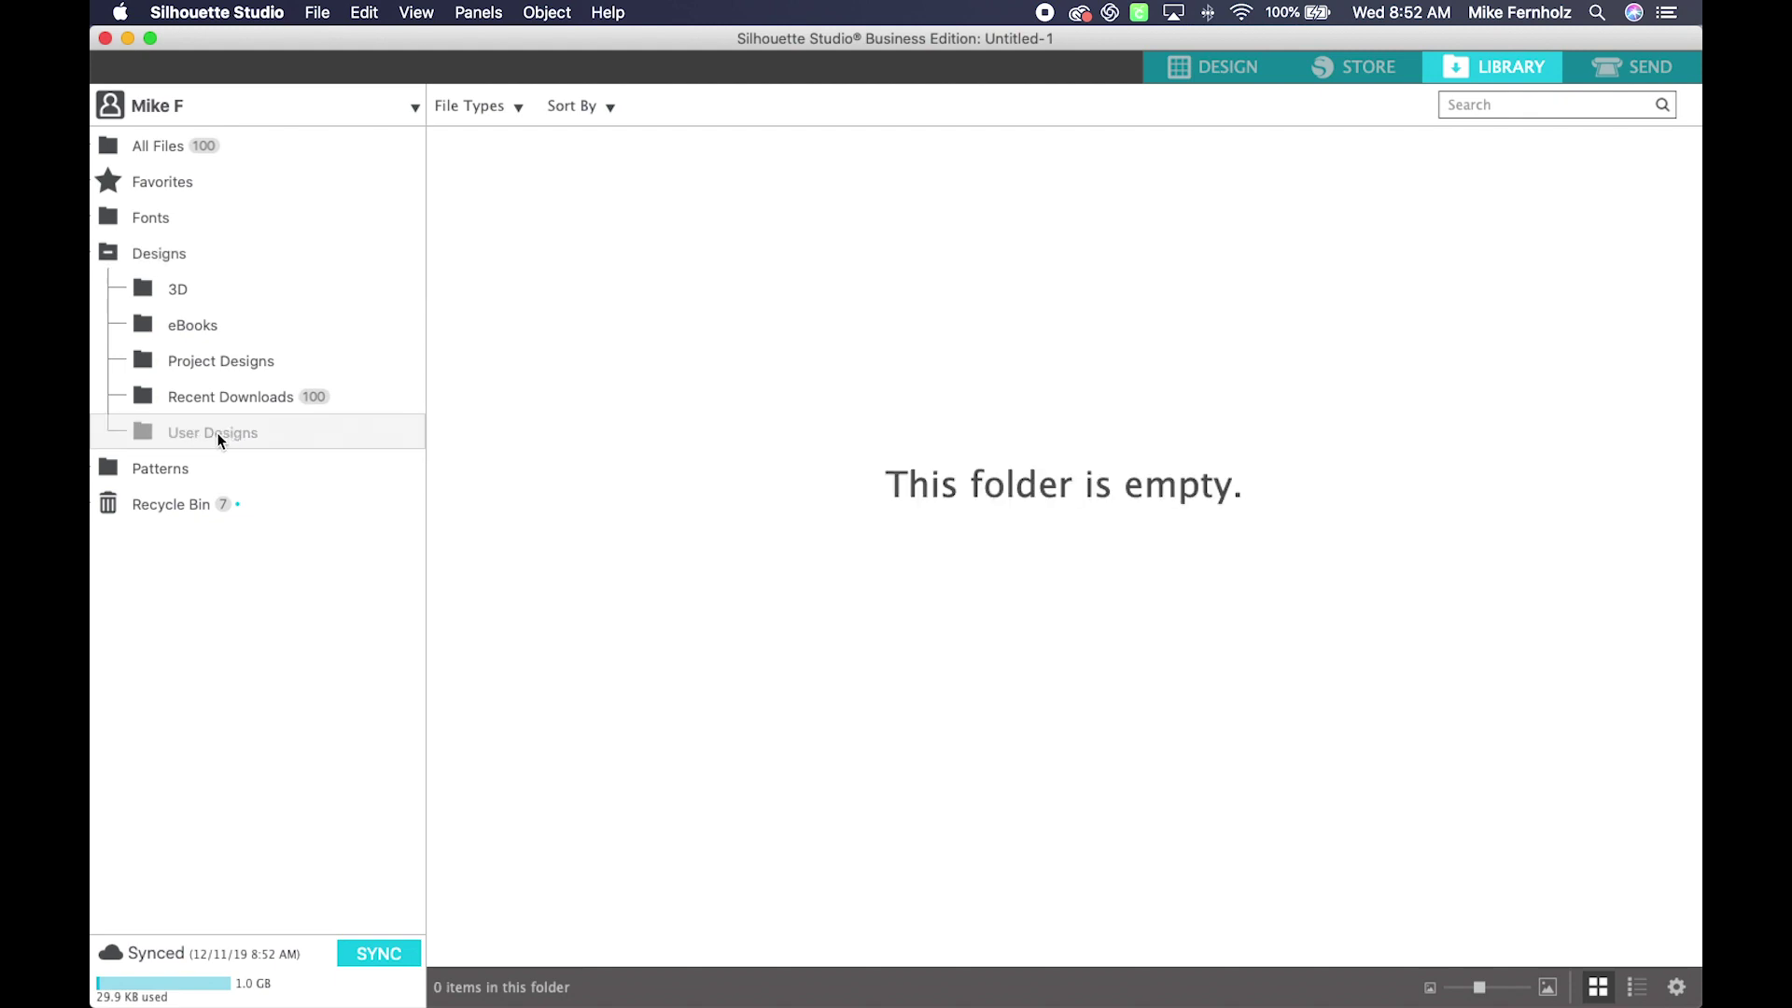
pyautogui.rightClick(220, 439)
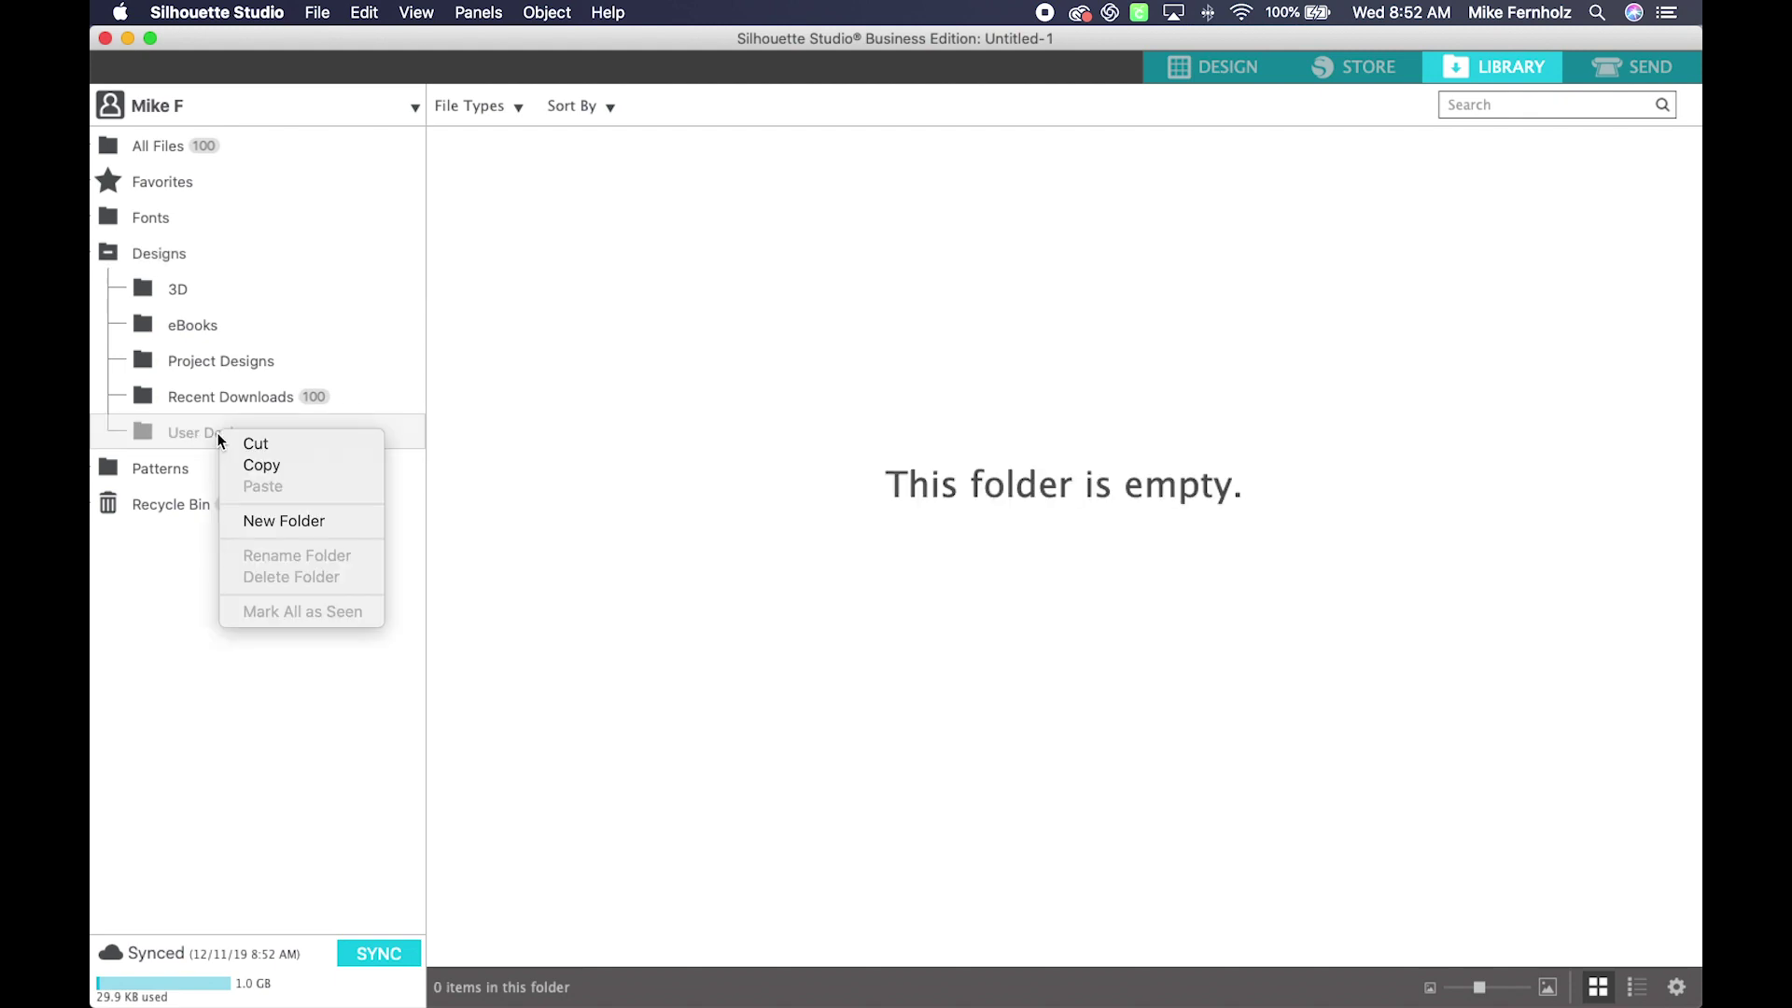
# Step: Create a new folder named 'Dreaming Tree' inside User Designs
pyautogui.click(255, 522)
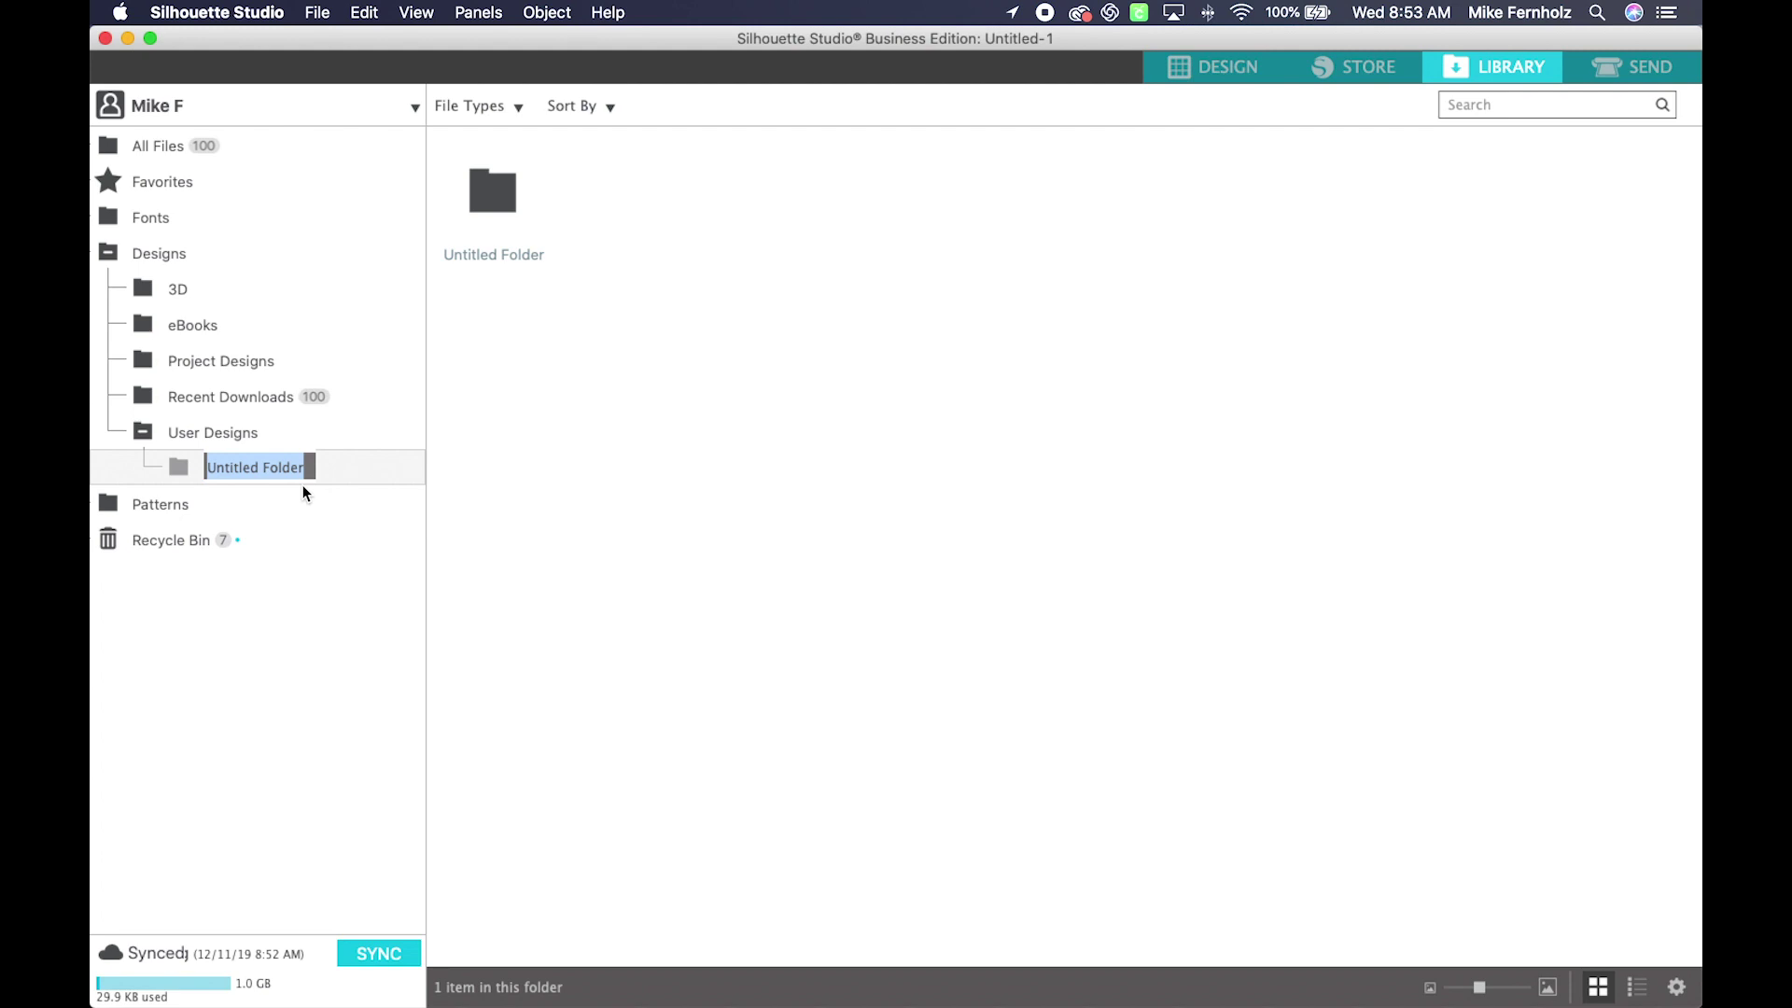
pyautogui.write('Dreaming T')
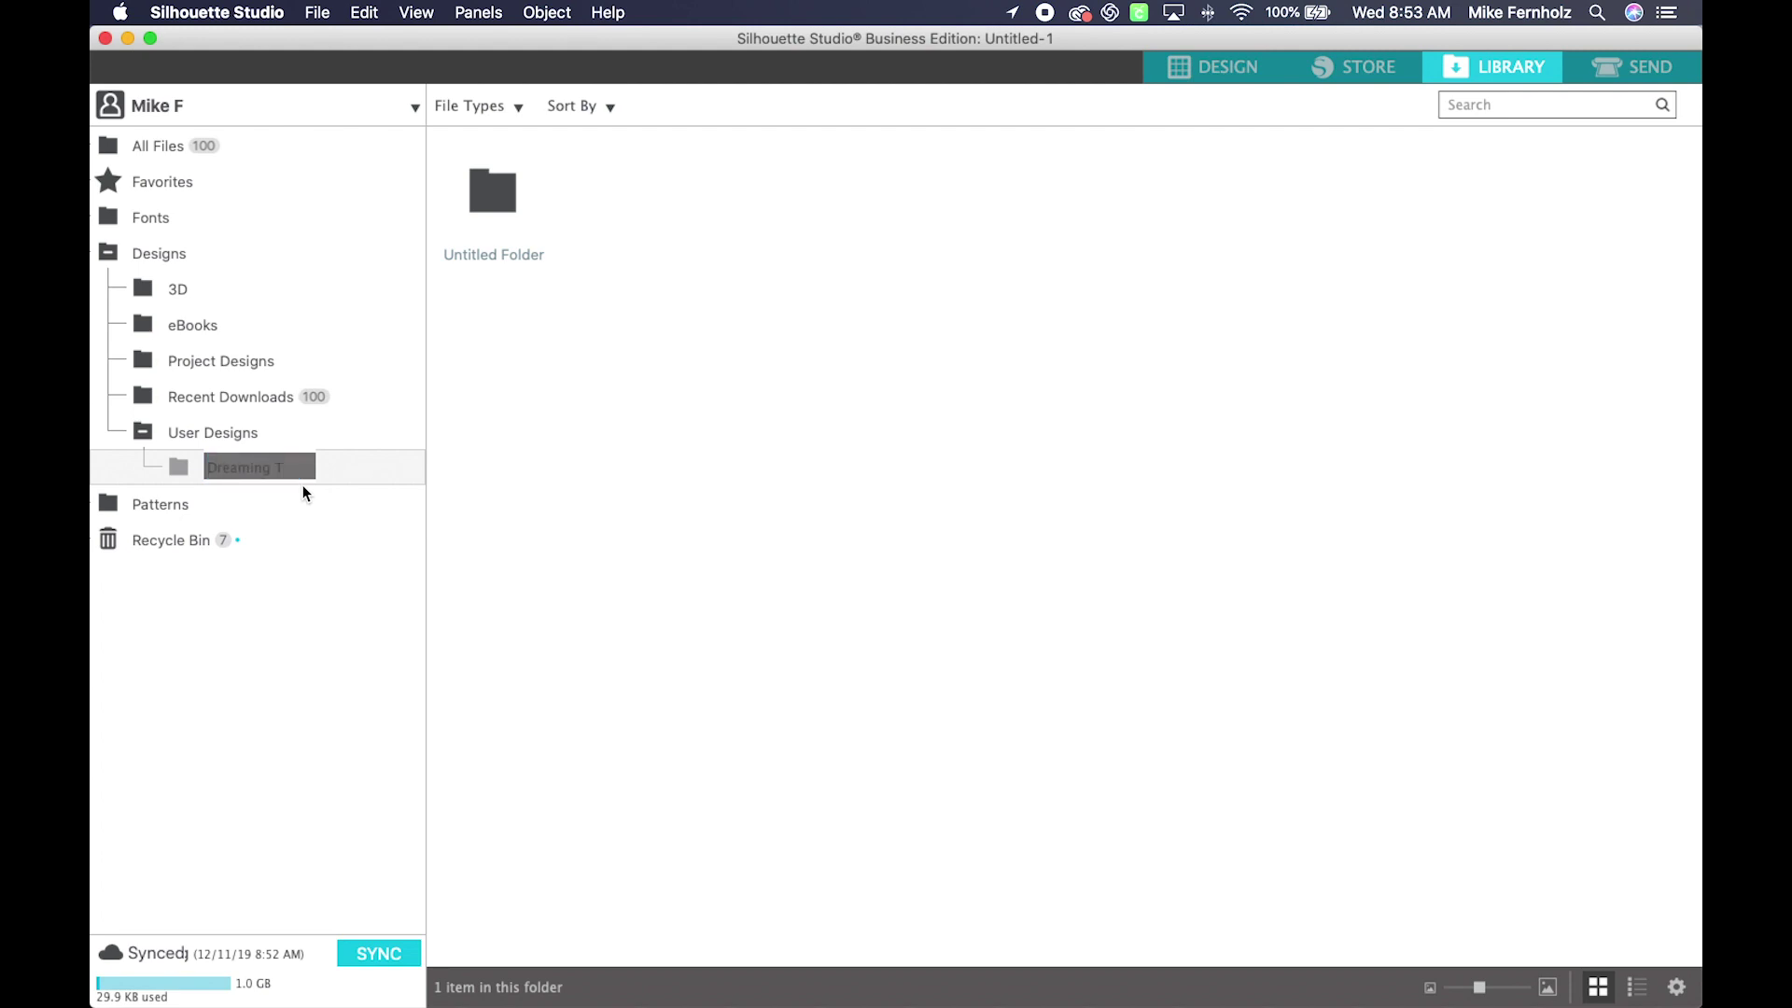
pyautogui.write('ree')
pyautogui.press('Return')
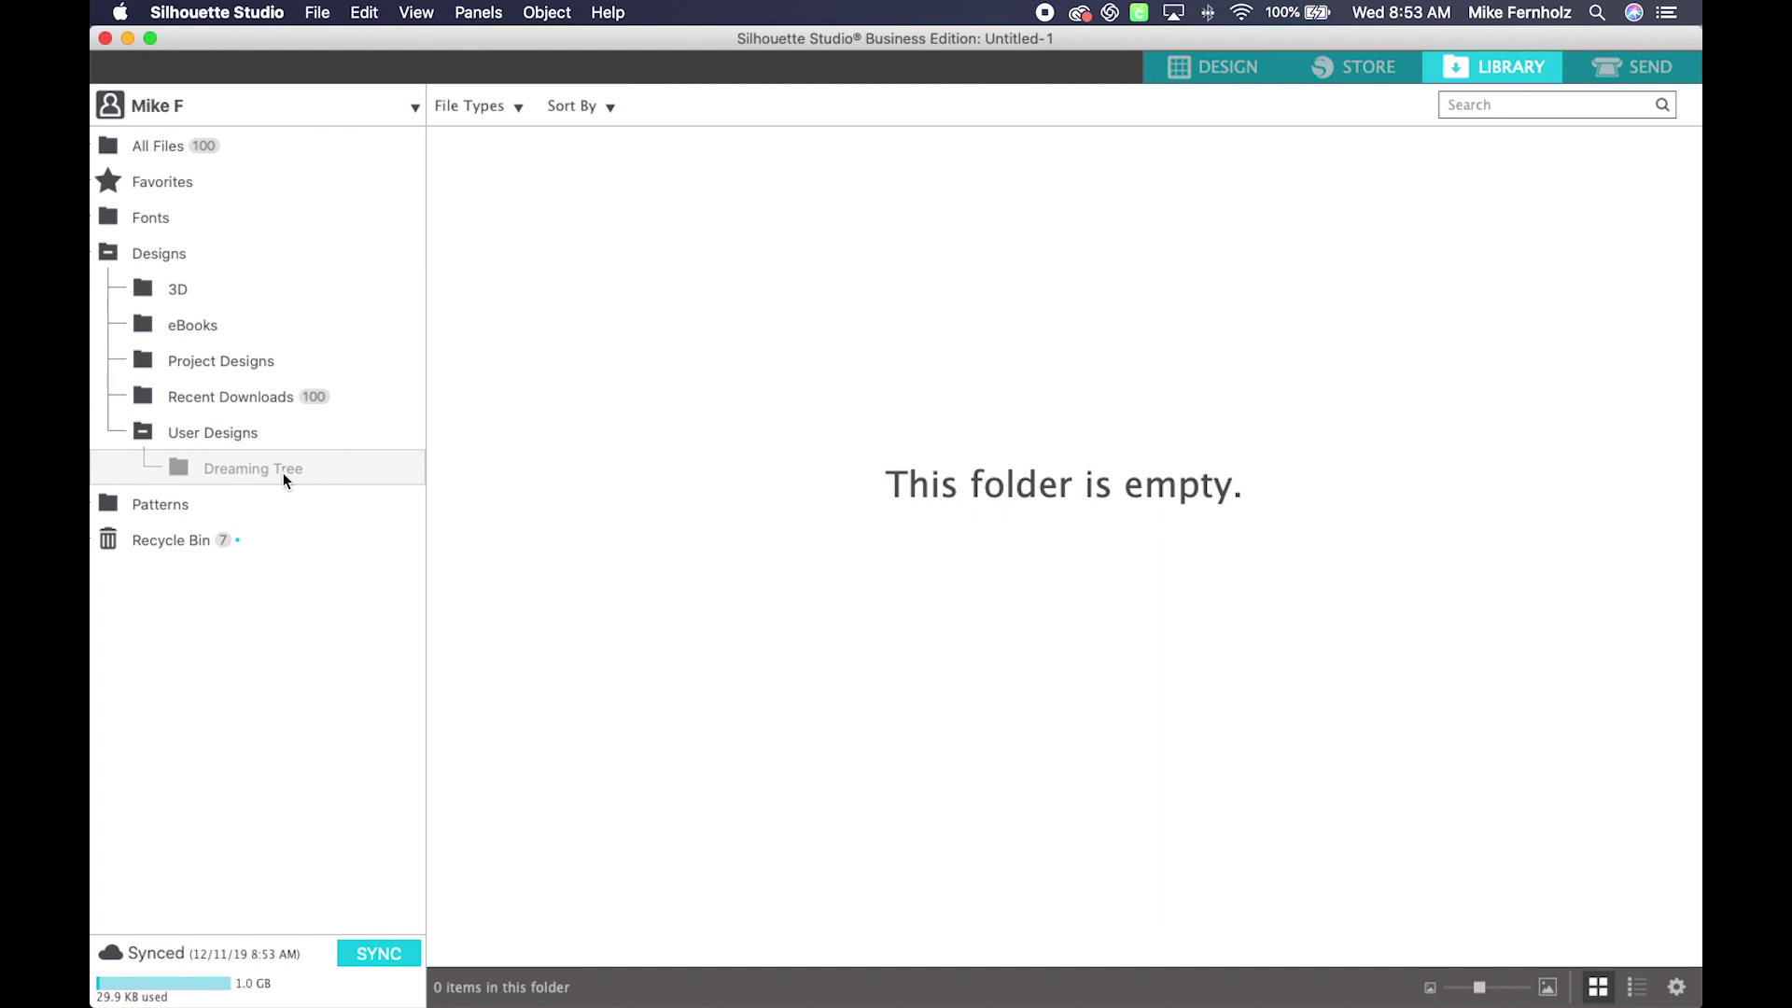
pyautogui.press('super+Tab')
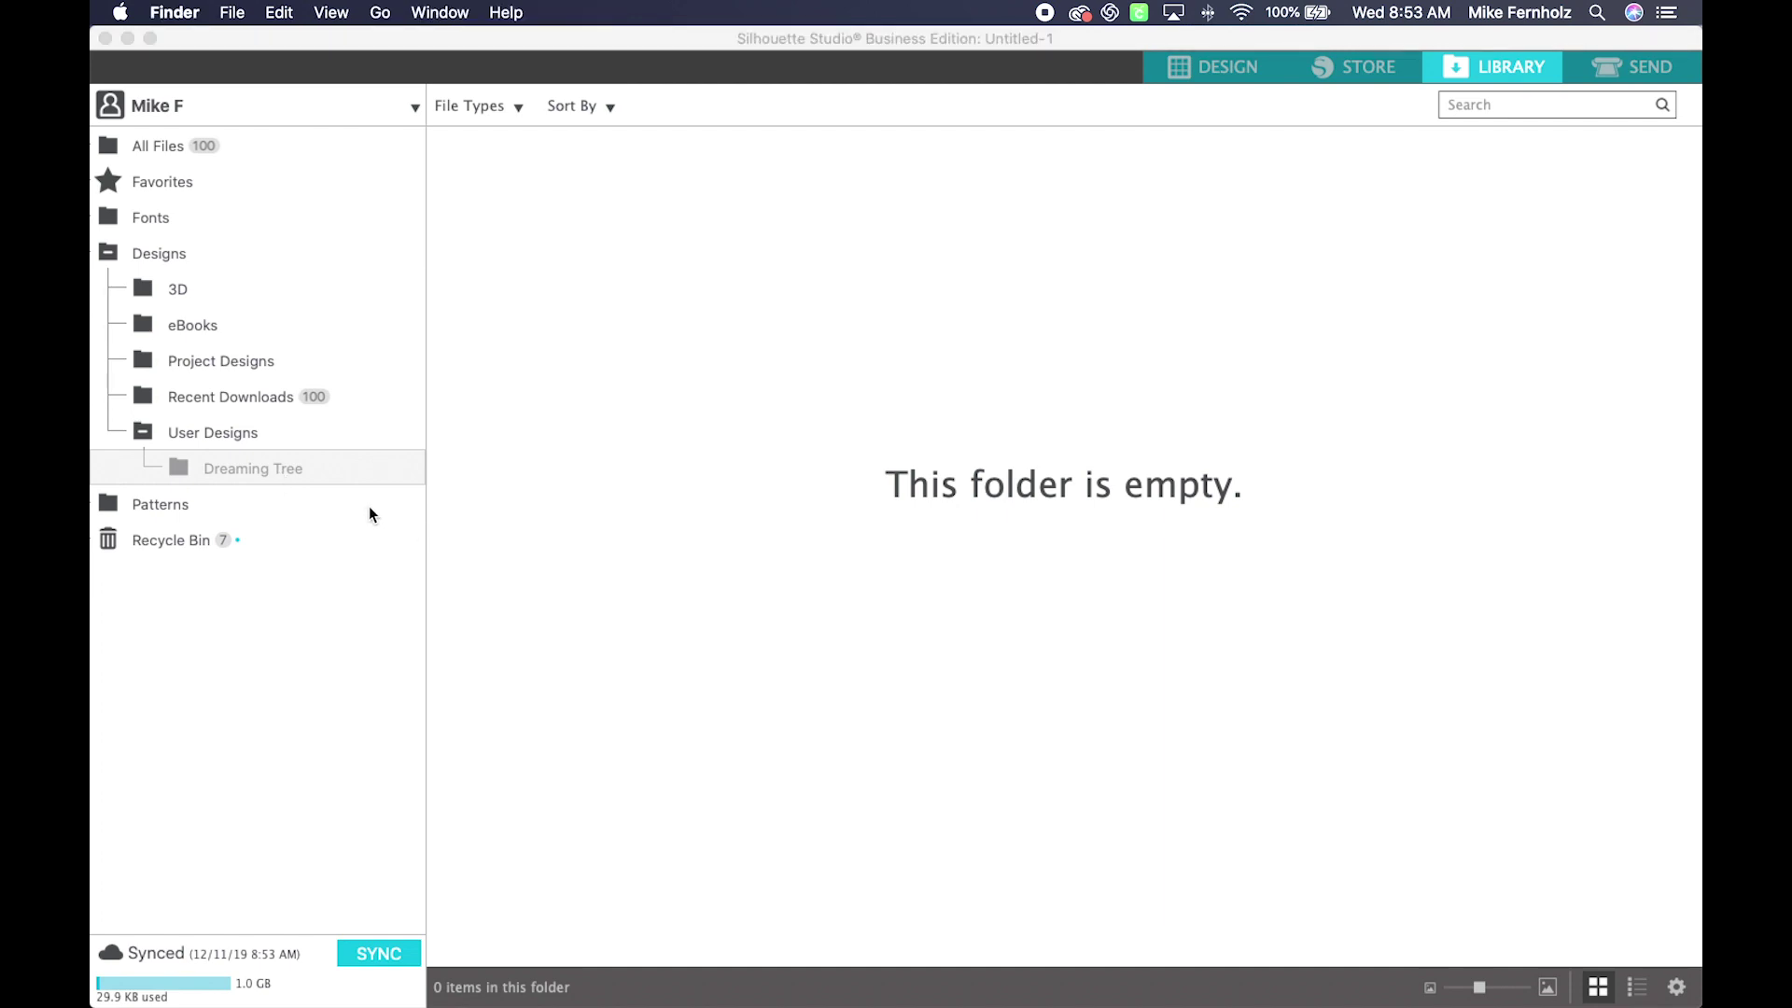
pyautogui.rightClick(280, 468)
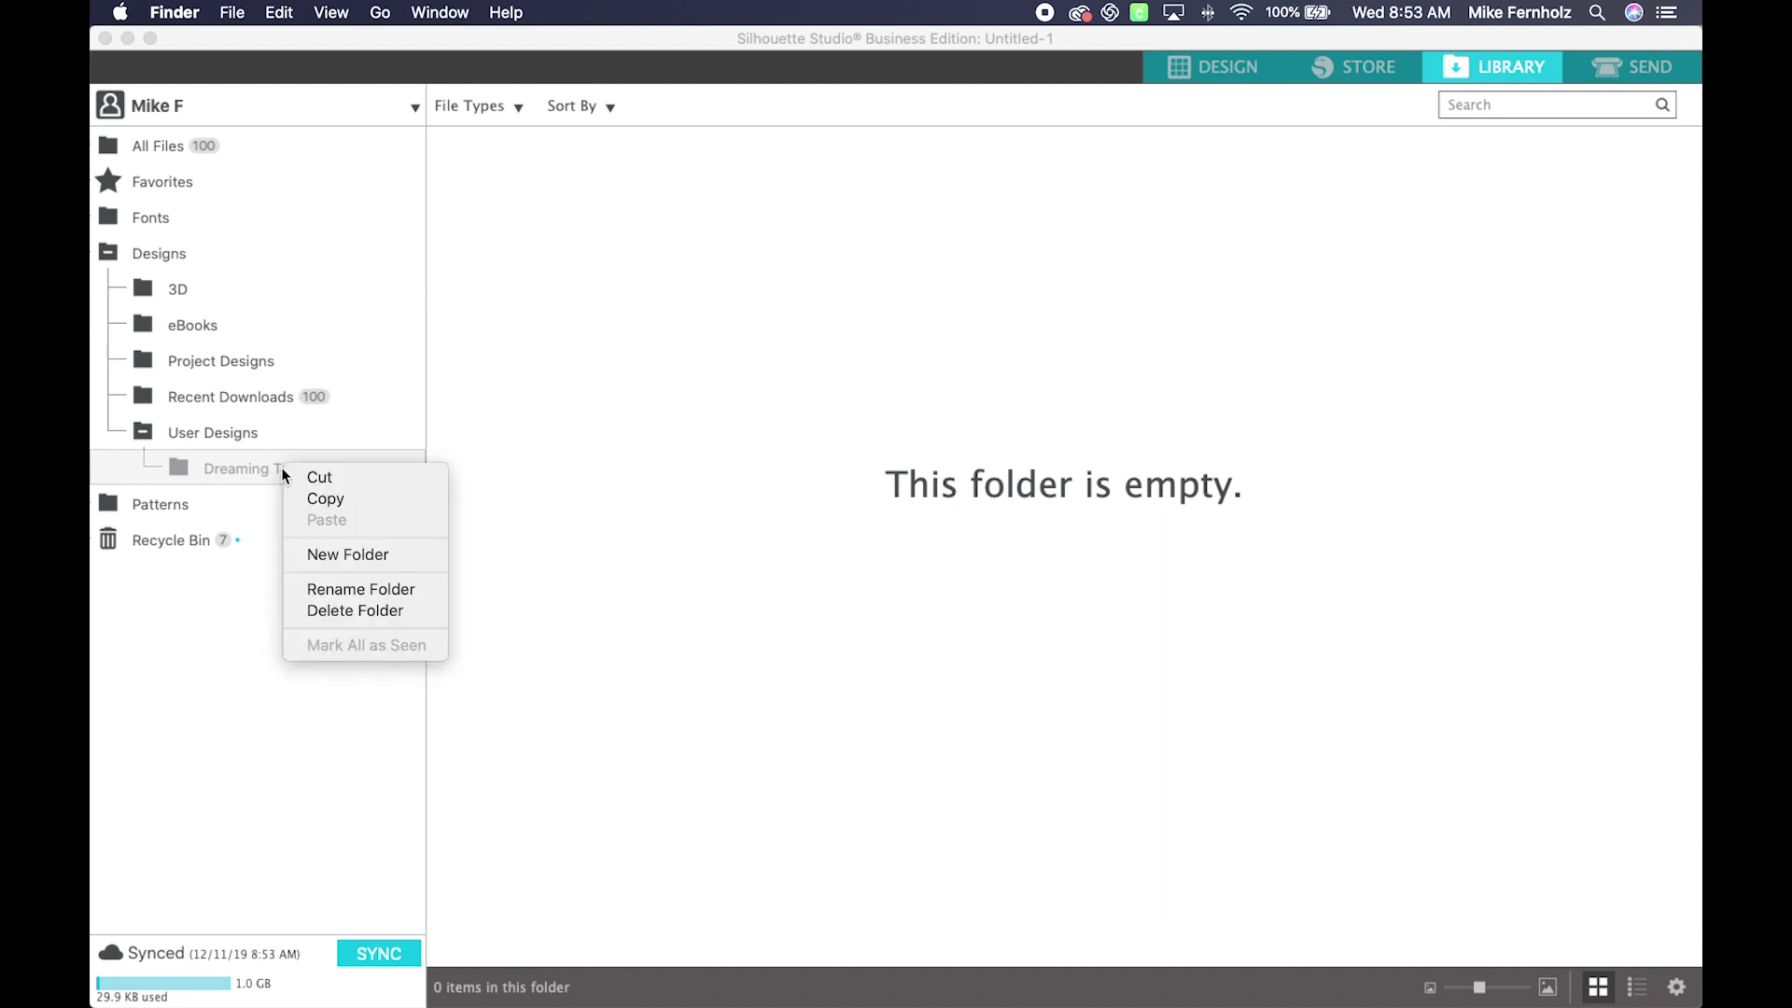
# Step: Create an 'Acorn Truffle Box' subfolder inside Dreaming Tree
pyautogui.click(329, 553)
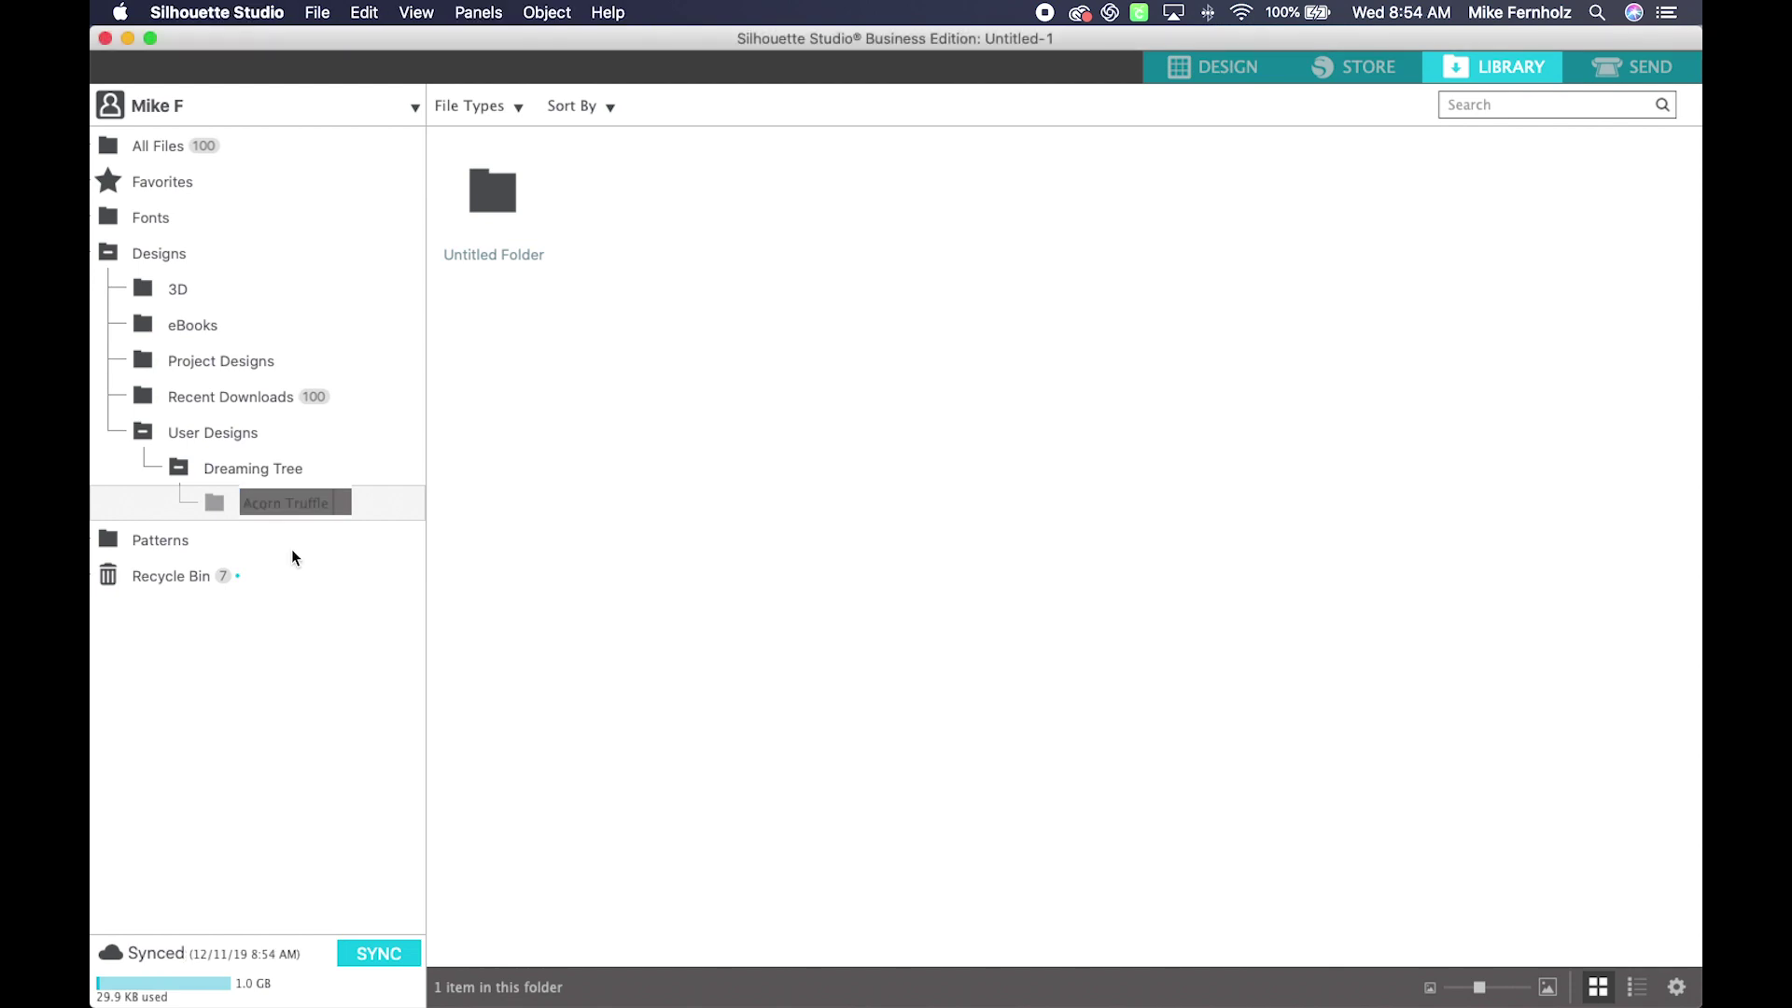
pyautogui.press('Return')
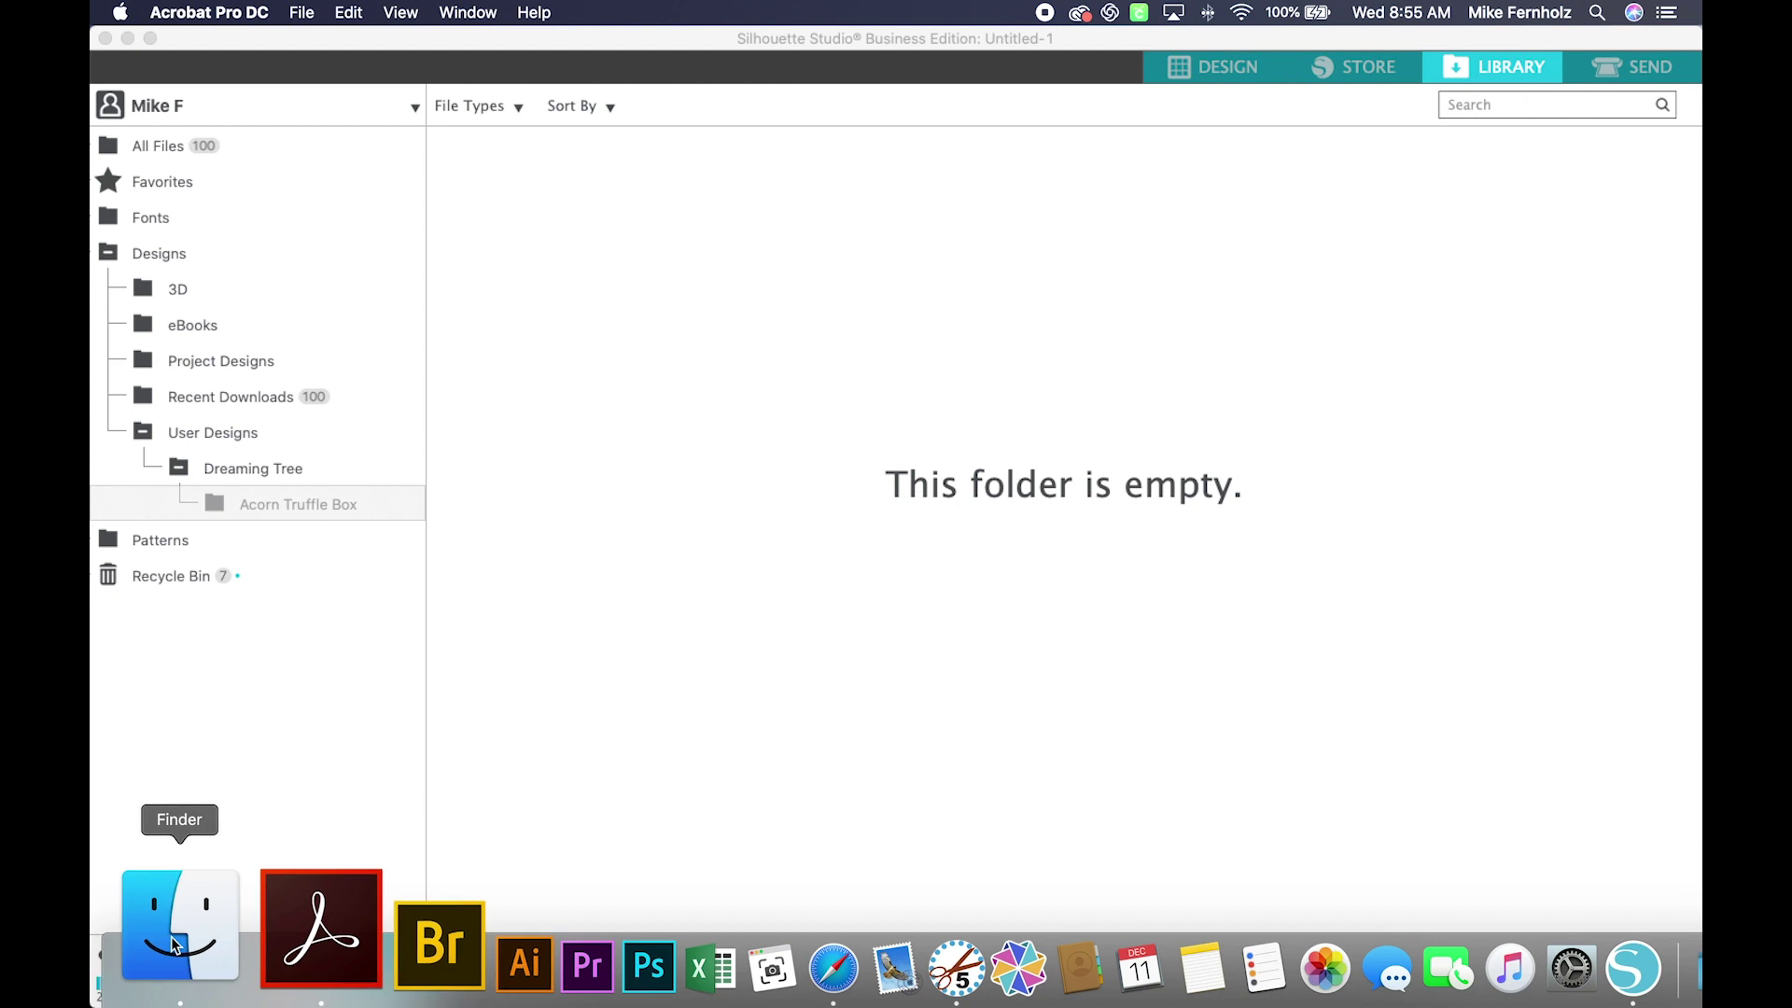
# Step: In Finder, go to Desktop > SVGs > Acorn Truffle Box 3DSVG.com > SVG, then lower the window
pyautogui.click(174, 942)
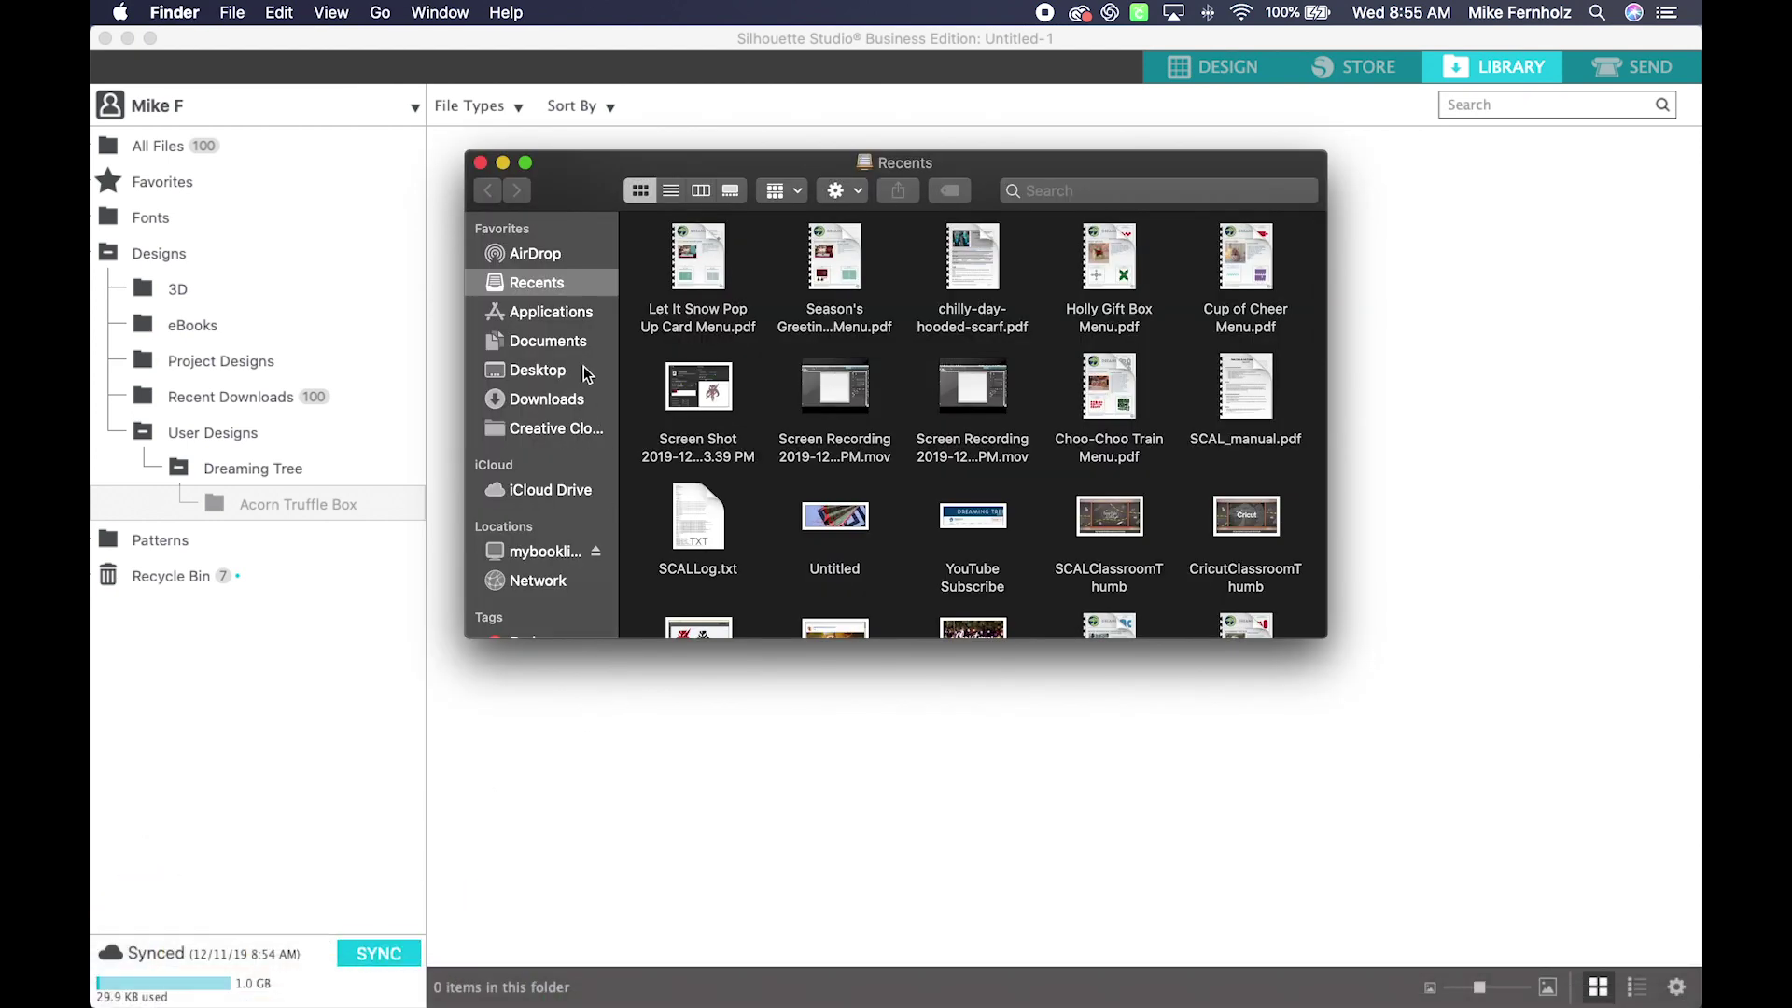
pyautogui.click(538, 368)
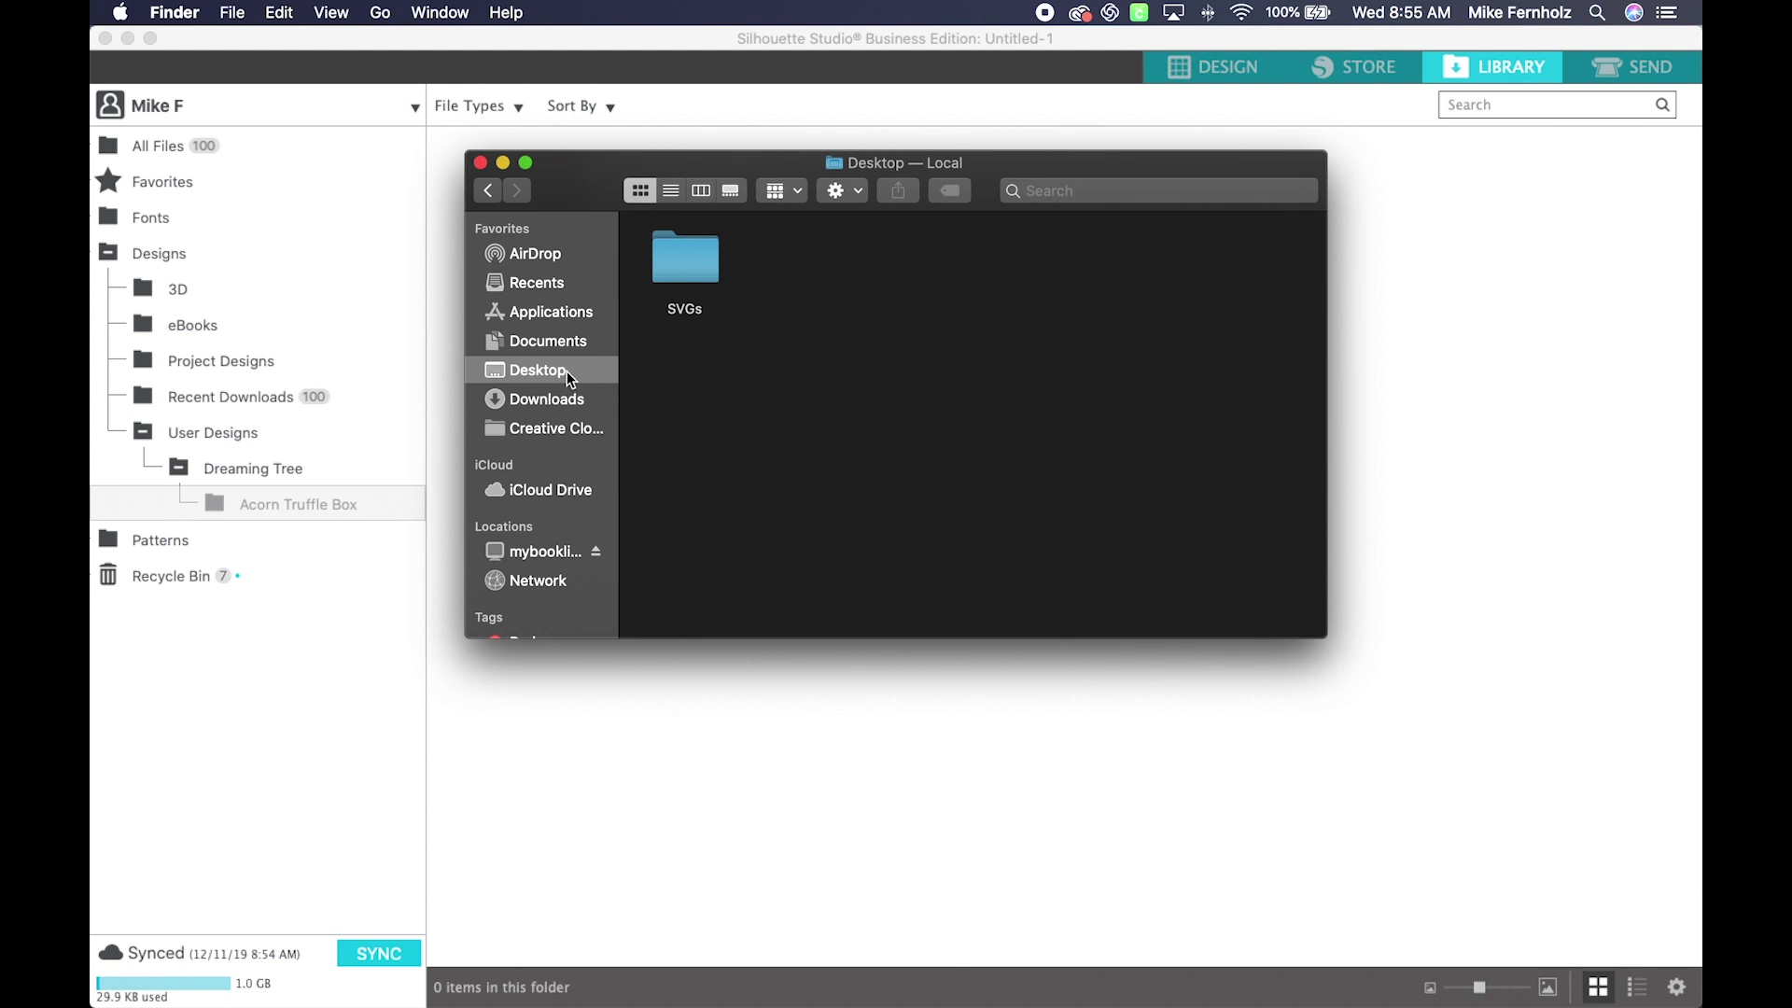
pyautogui.doubleClick(675, 268)
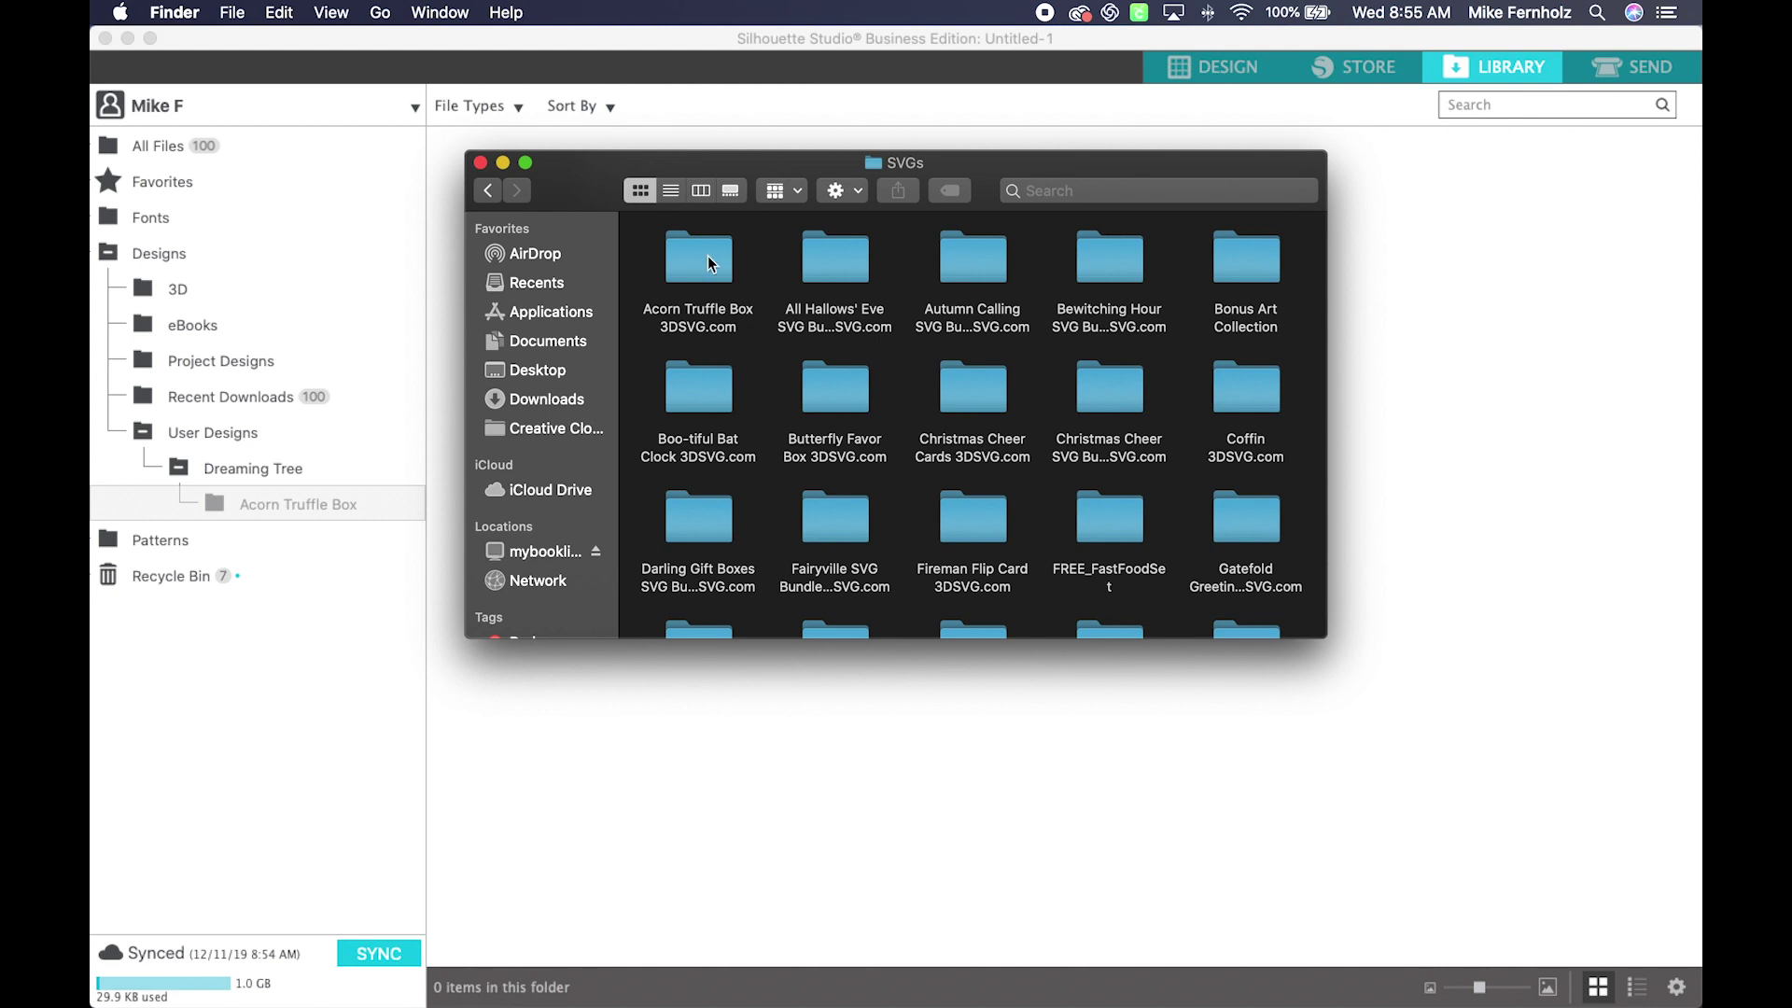
pyautogui.doubleClick(694, 262)
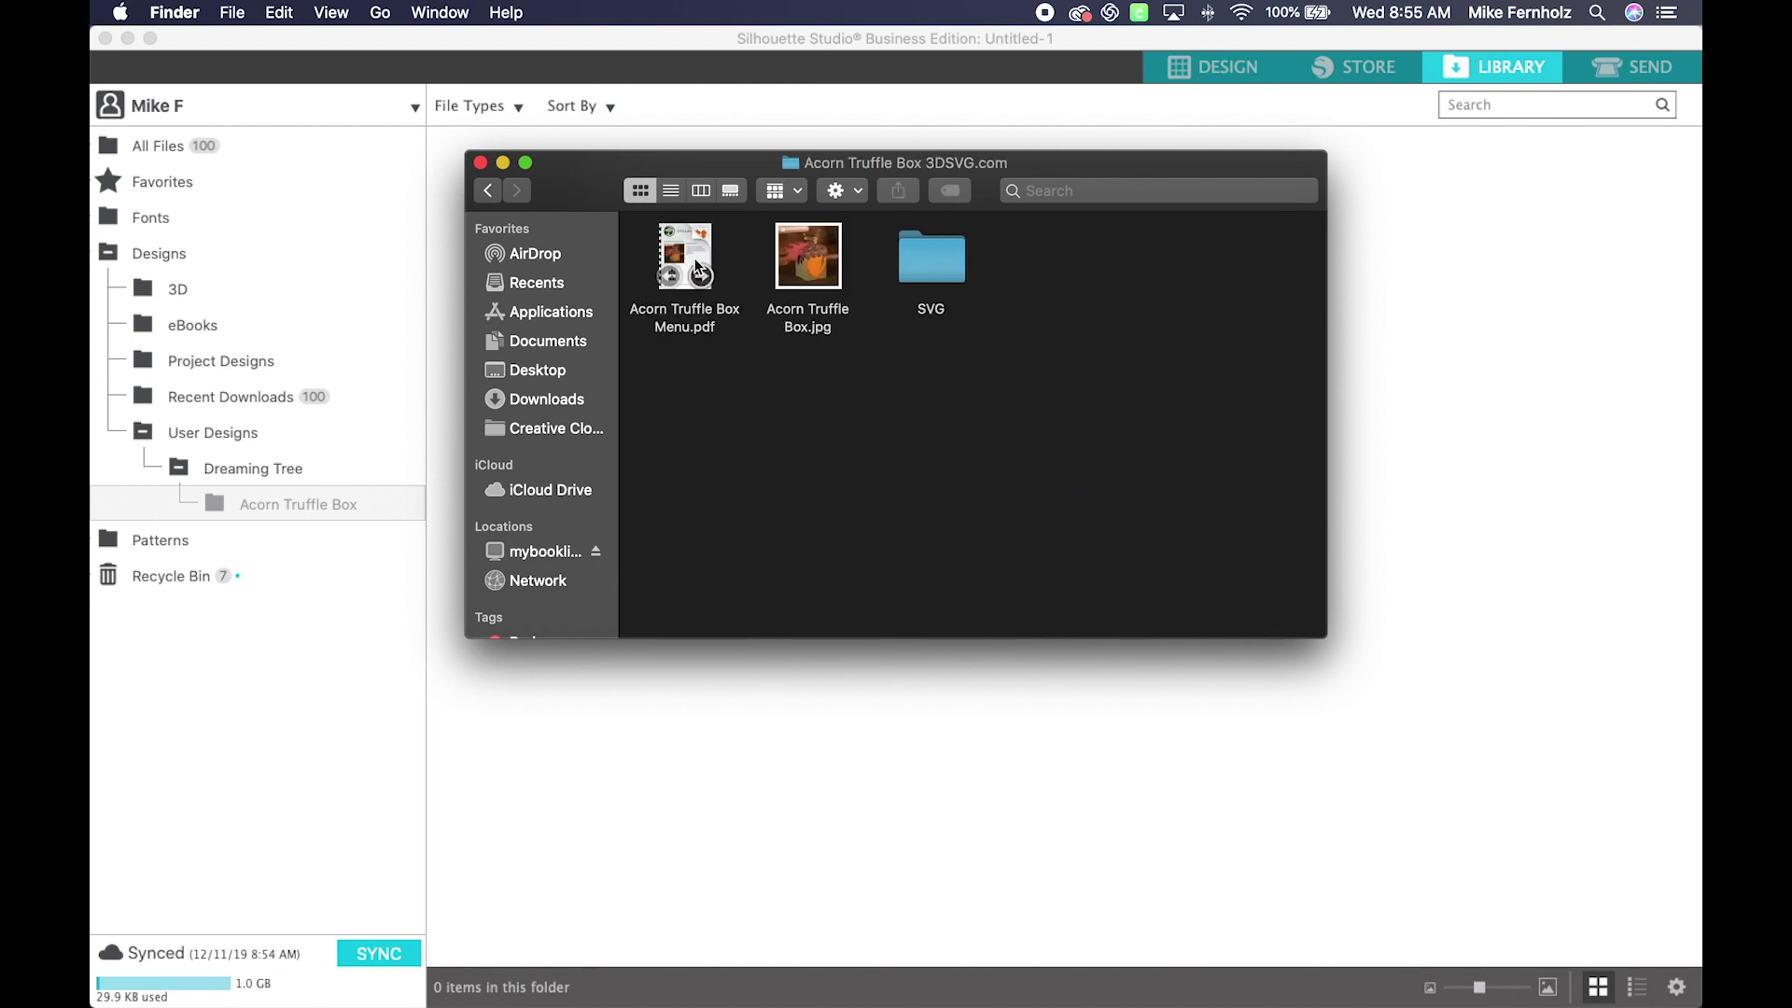
pyautogui.doubleClick(952, 267)
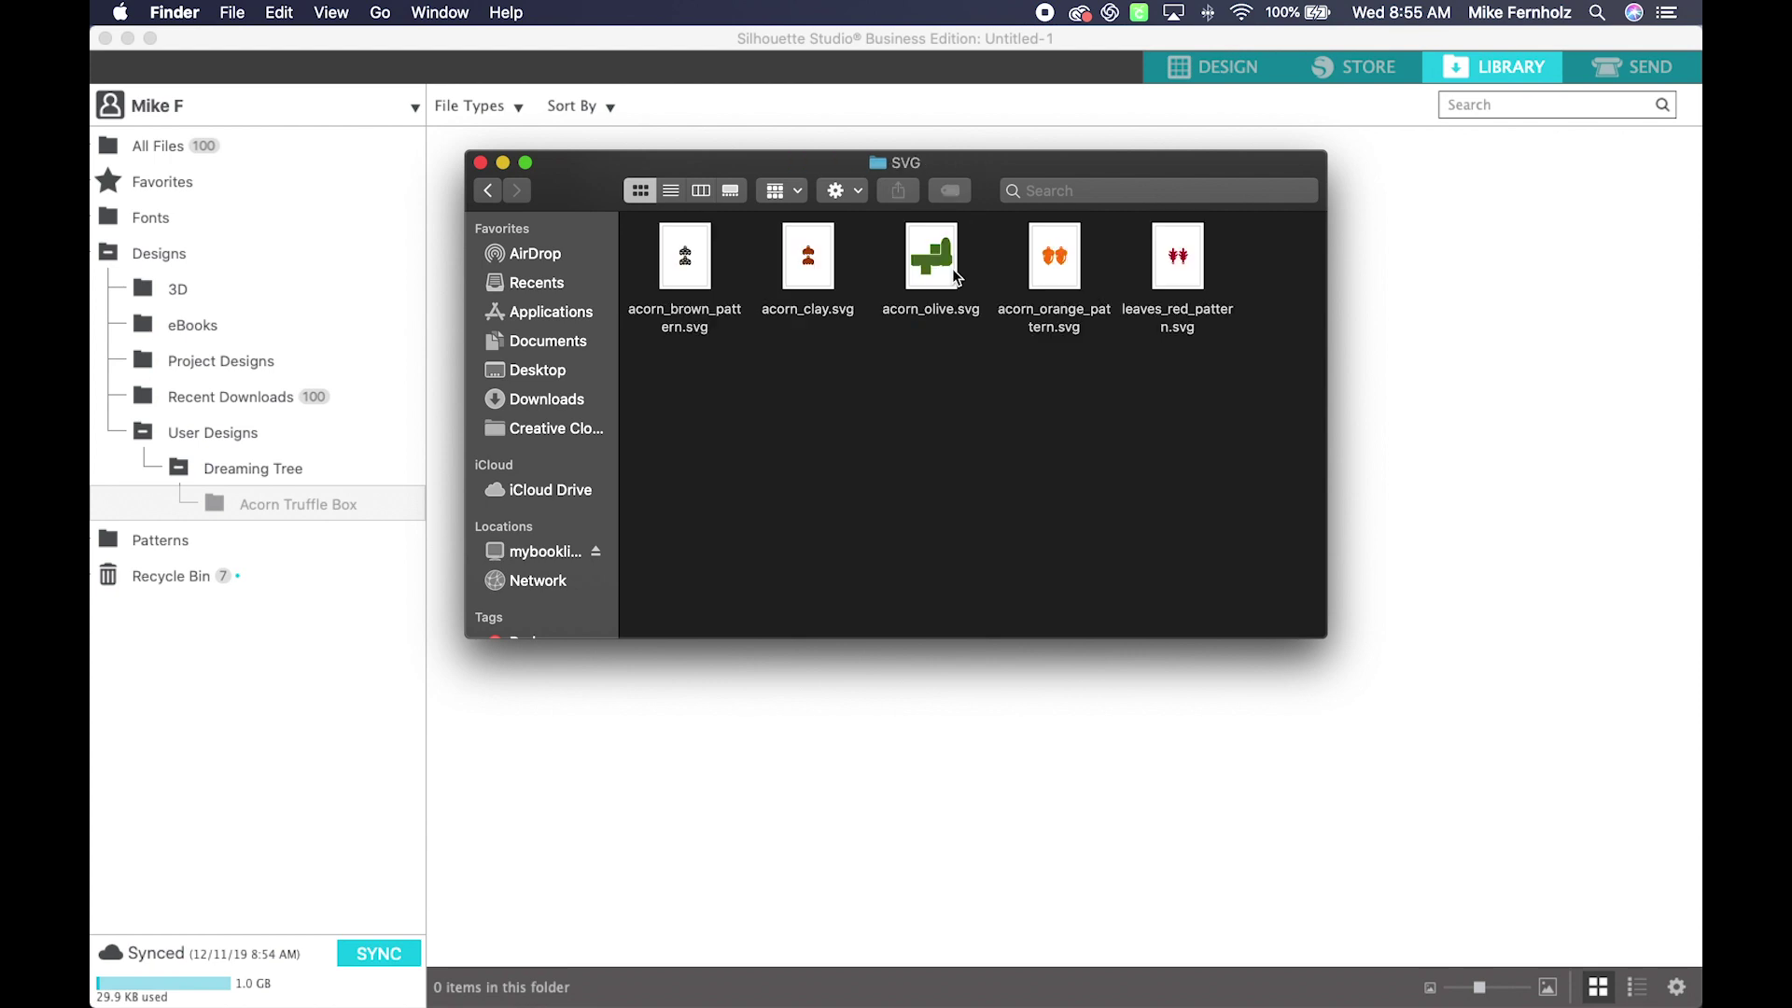
pyautogui.moveTo(977, 166); pyautogui.dragTo(976, 464)
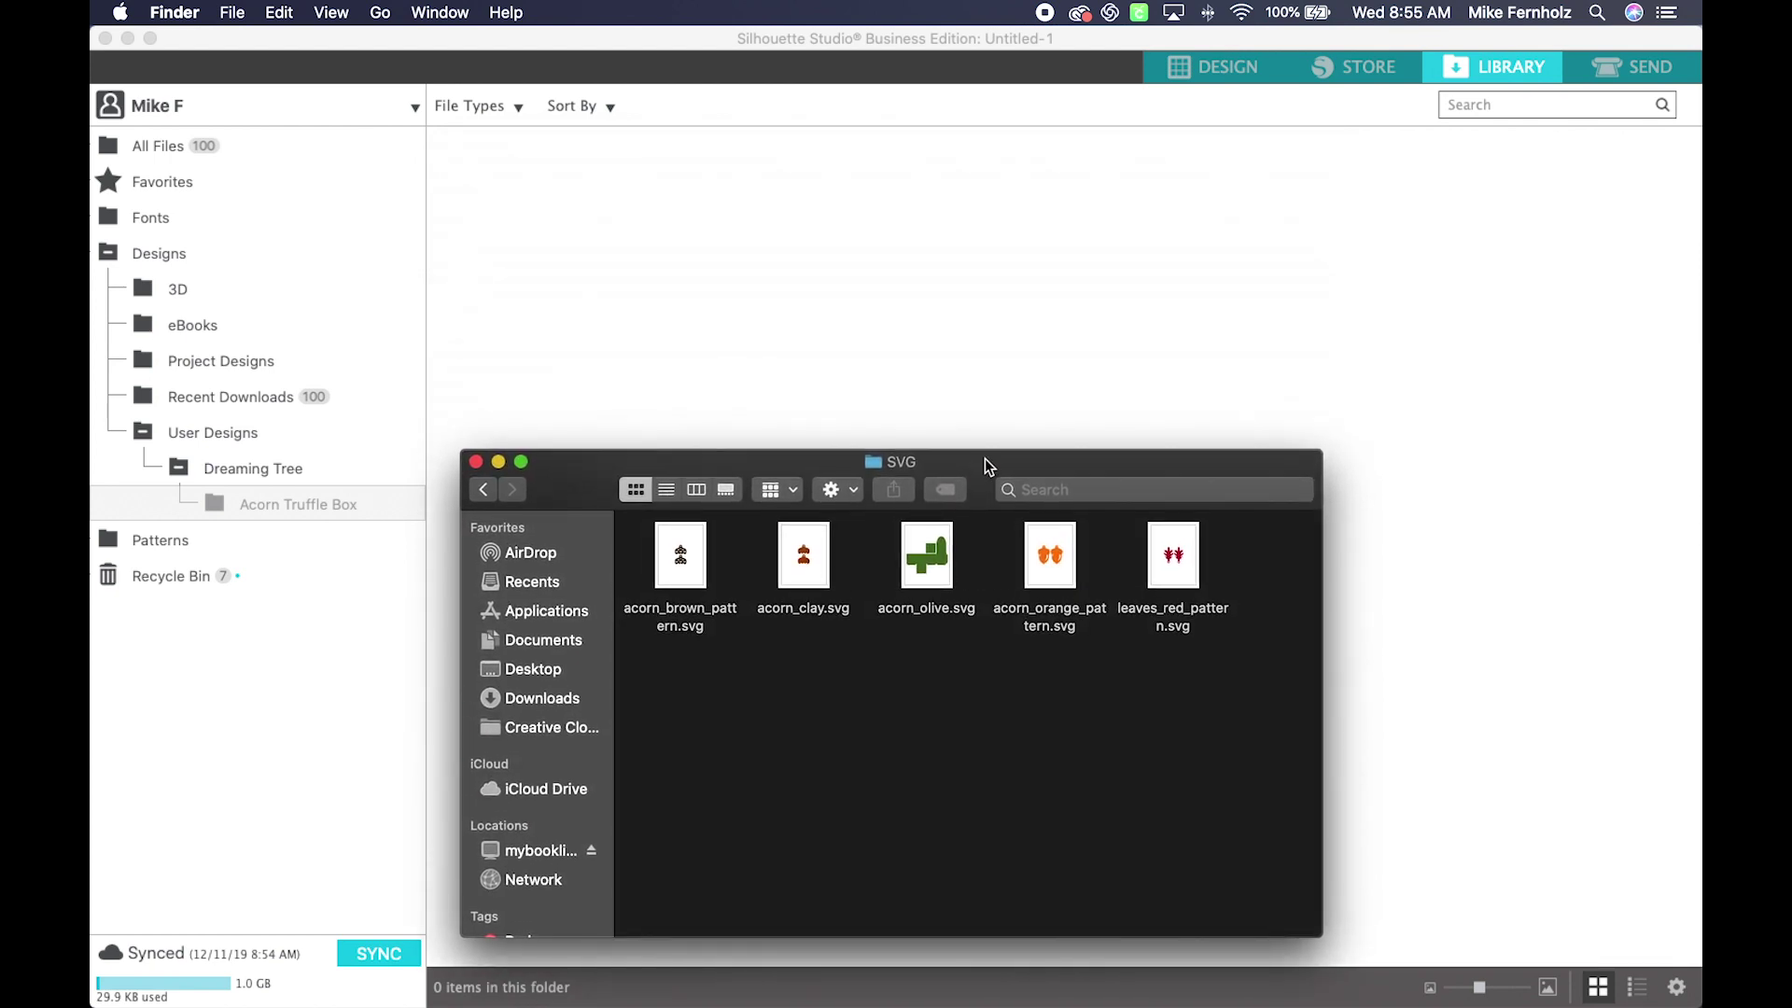
# Step: Drag all five acorn and leaf SVGs into the Acorn Truffle Box library folder, then close Finder
pyautogui.moveTo(1296, 691); pyautogui.dragTo(630, 530)
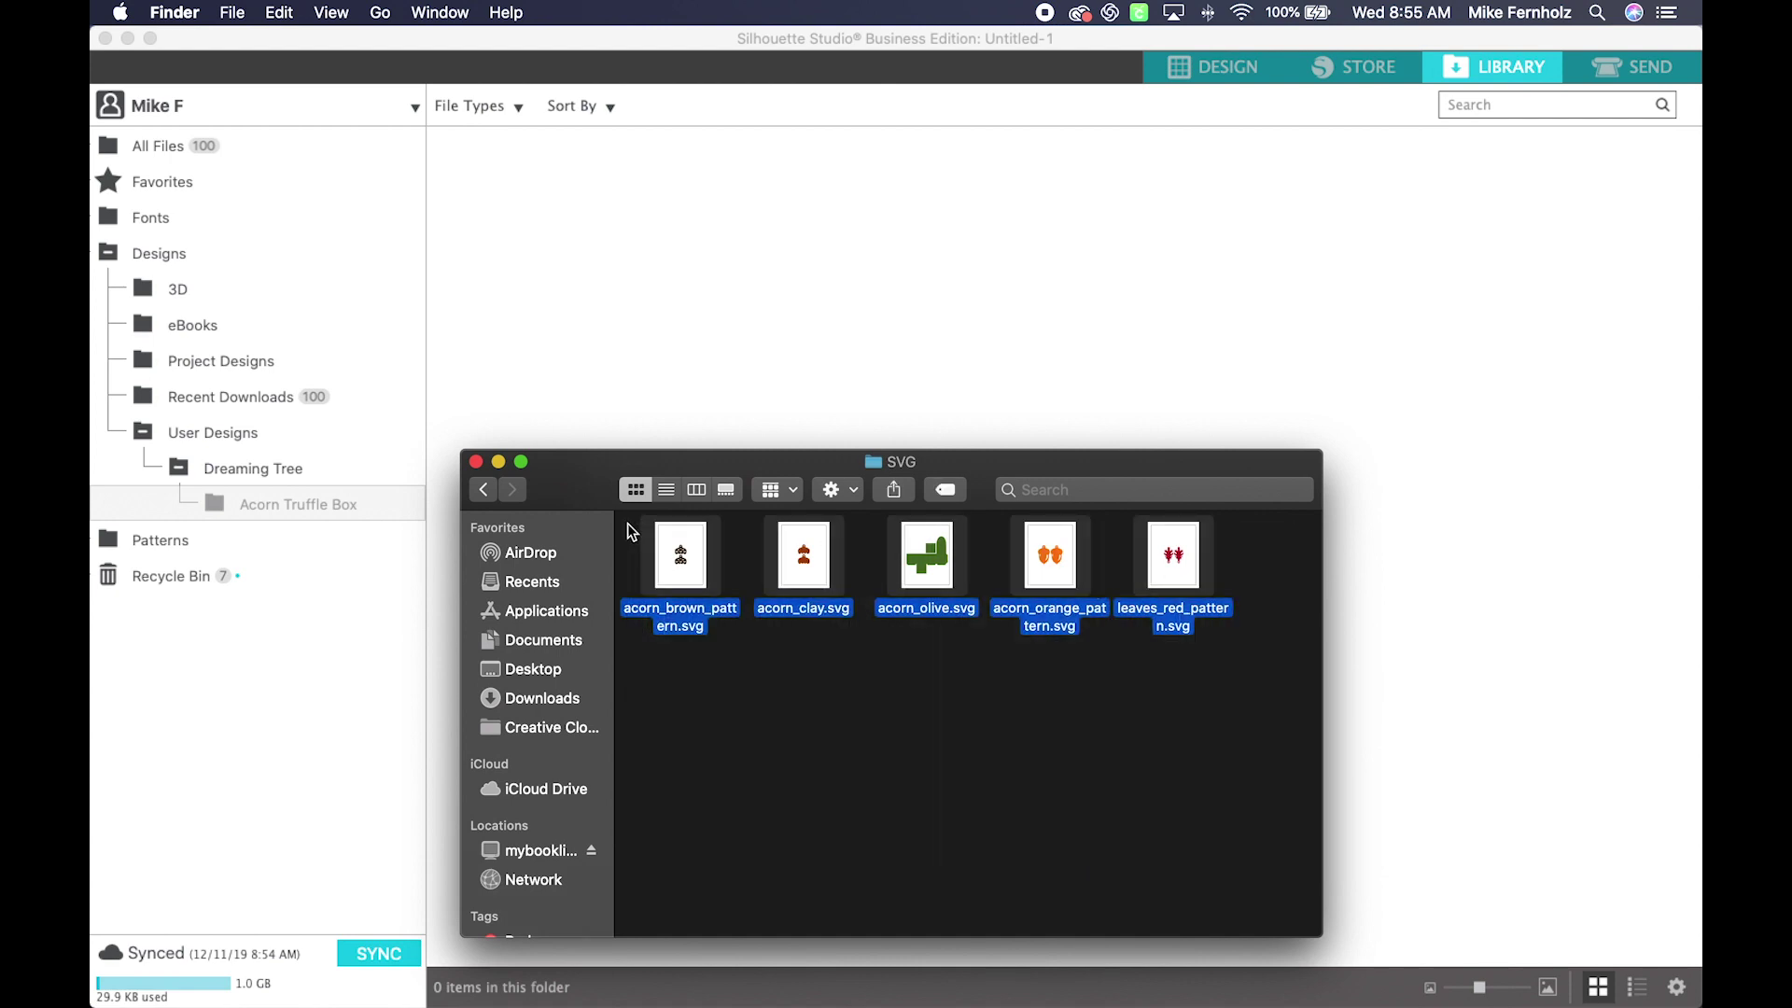
pyautogui.moveTo(819, 581); pyautogui.dragTo(813, 315)
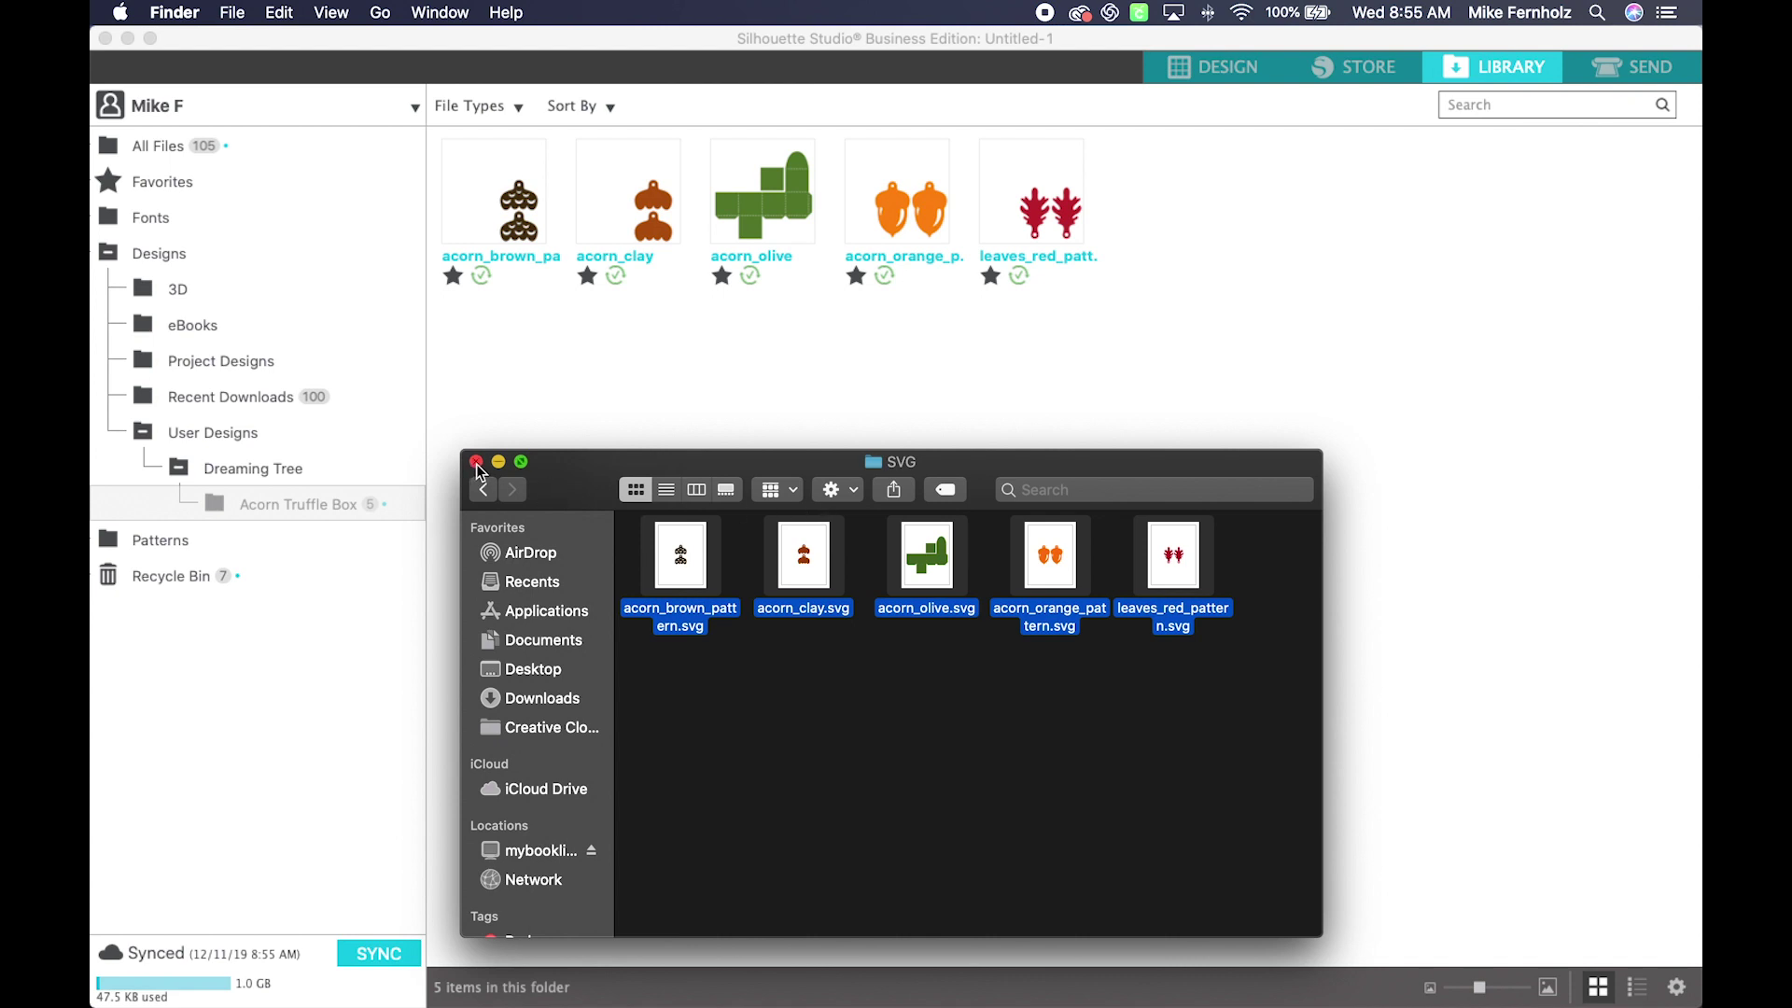
pyautogui.click(476, 462)
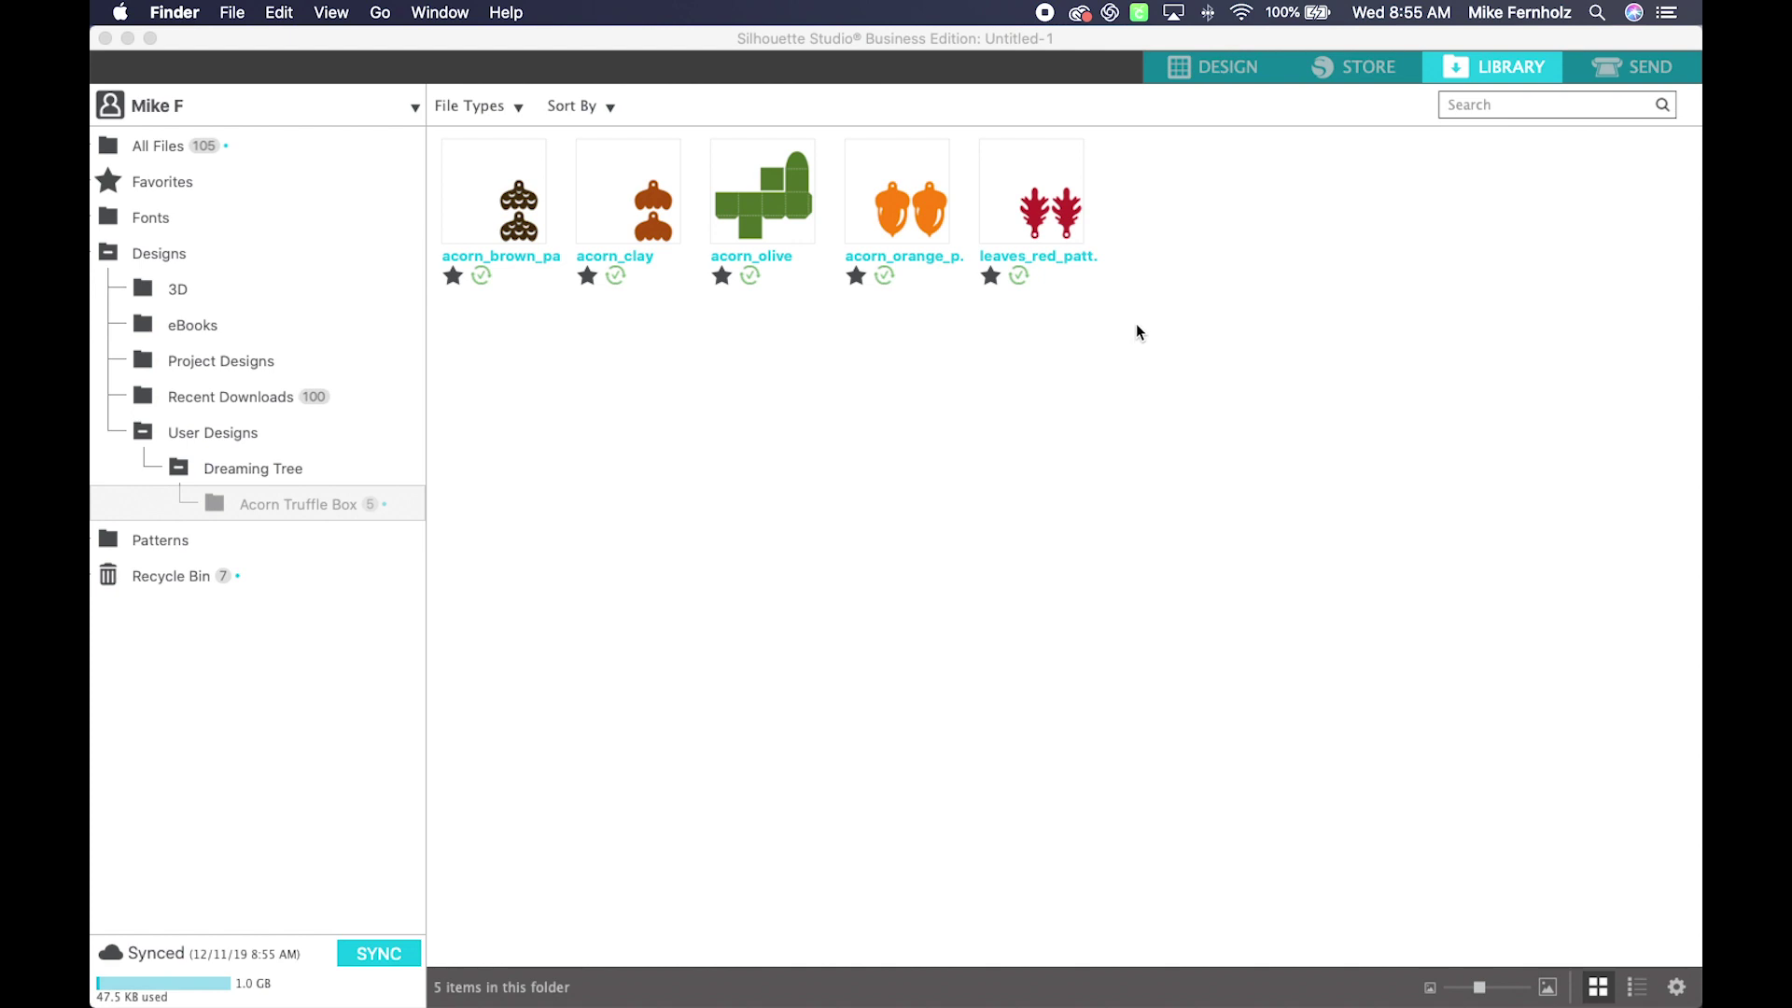
# Step: Open acorn_brown_pattern on the mat and set both acorns to Cut on plain Cardstock
pyautogui.doubleClick(517, 206)
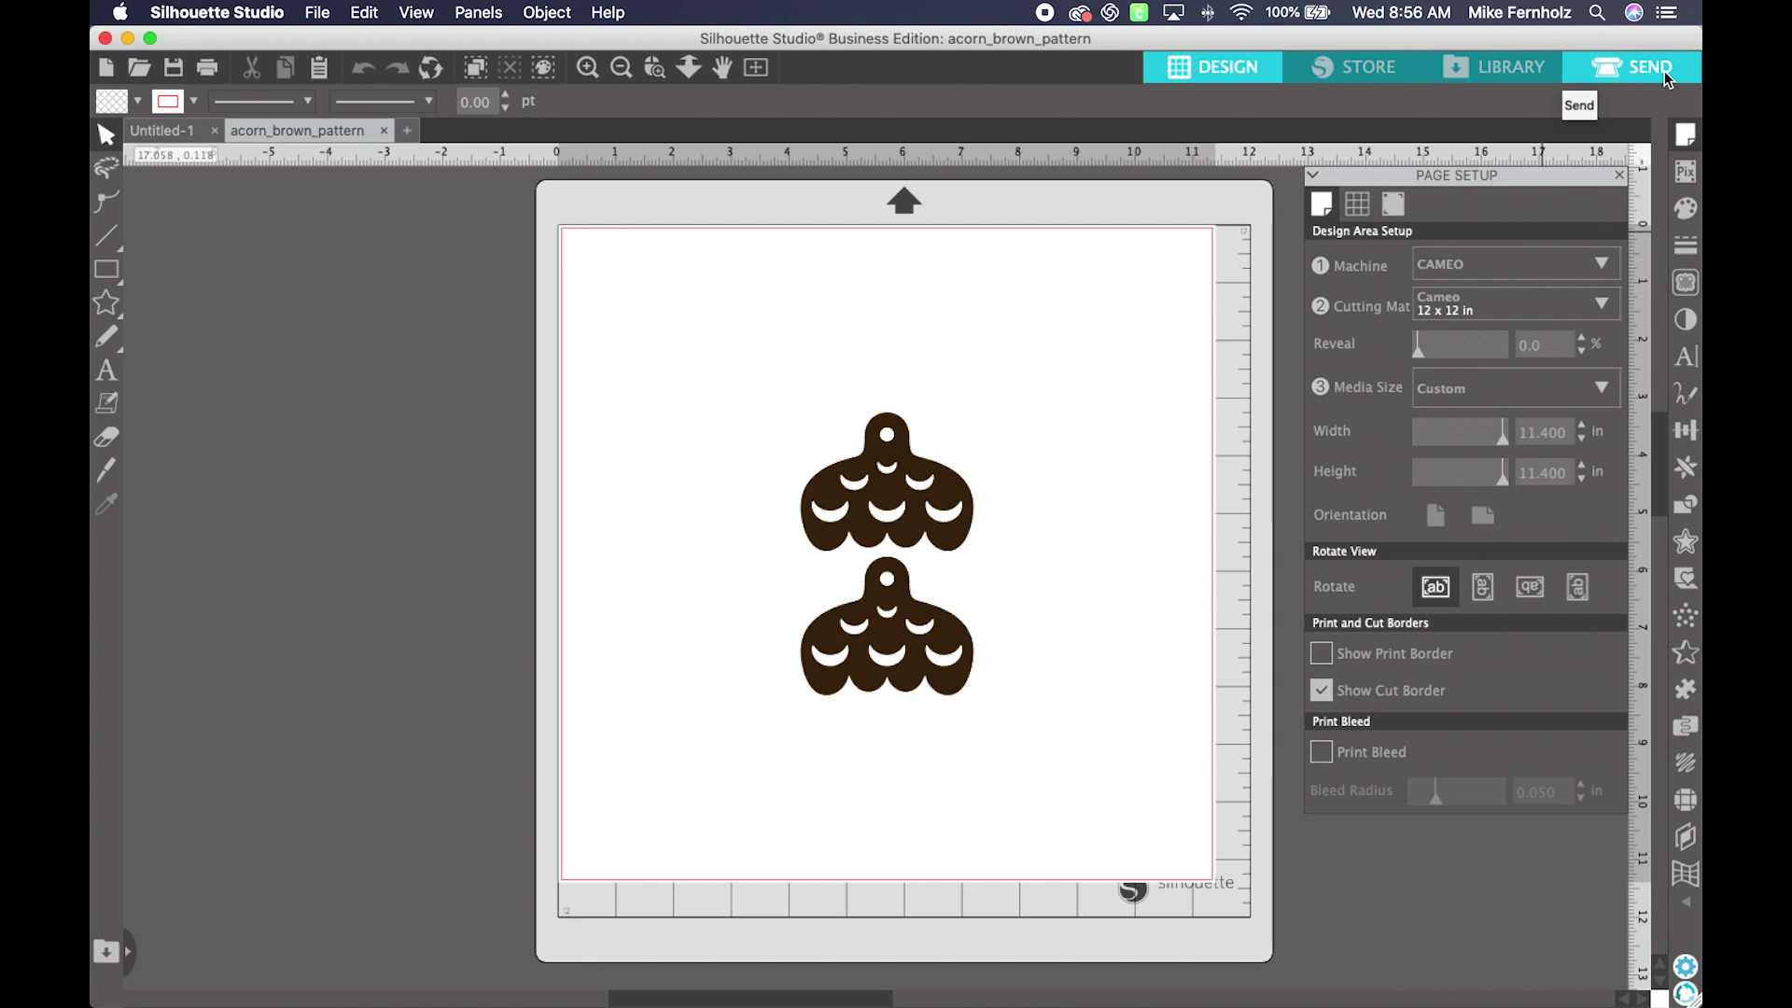
pyautogui.click(1667, 80)
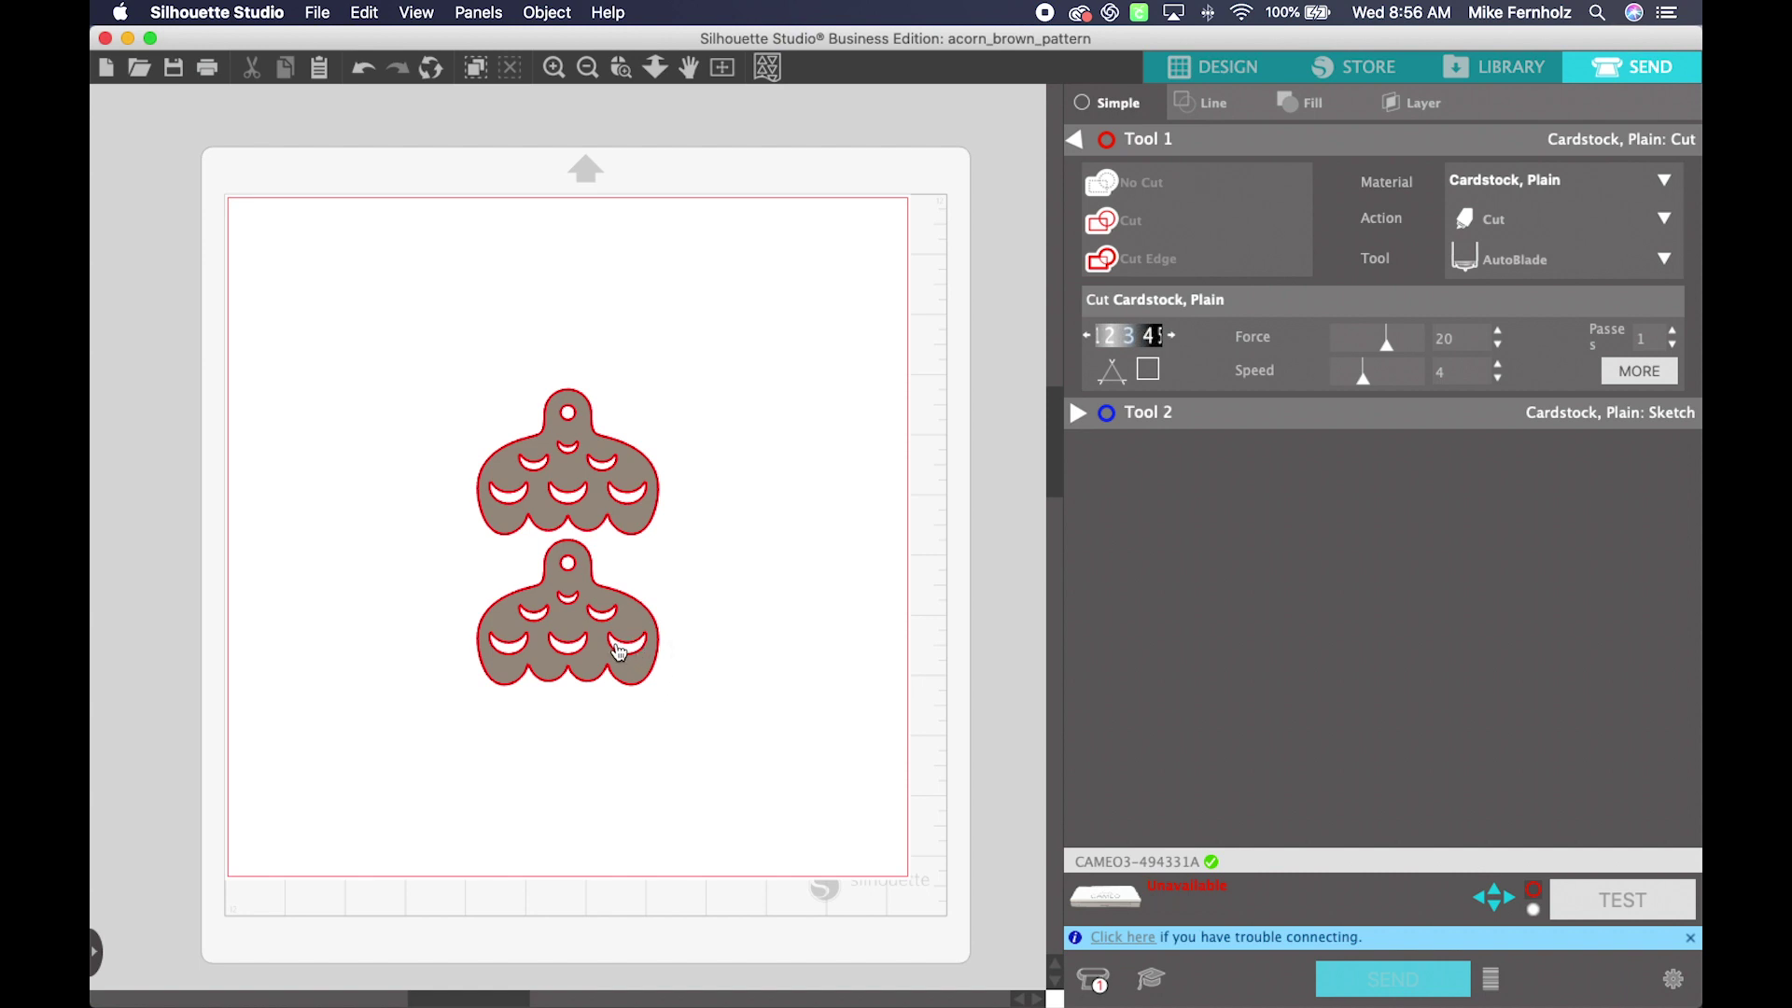
pyautogui.click(622, 501)
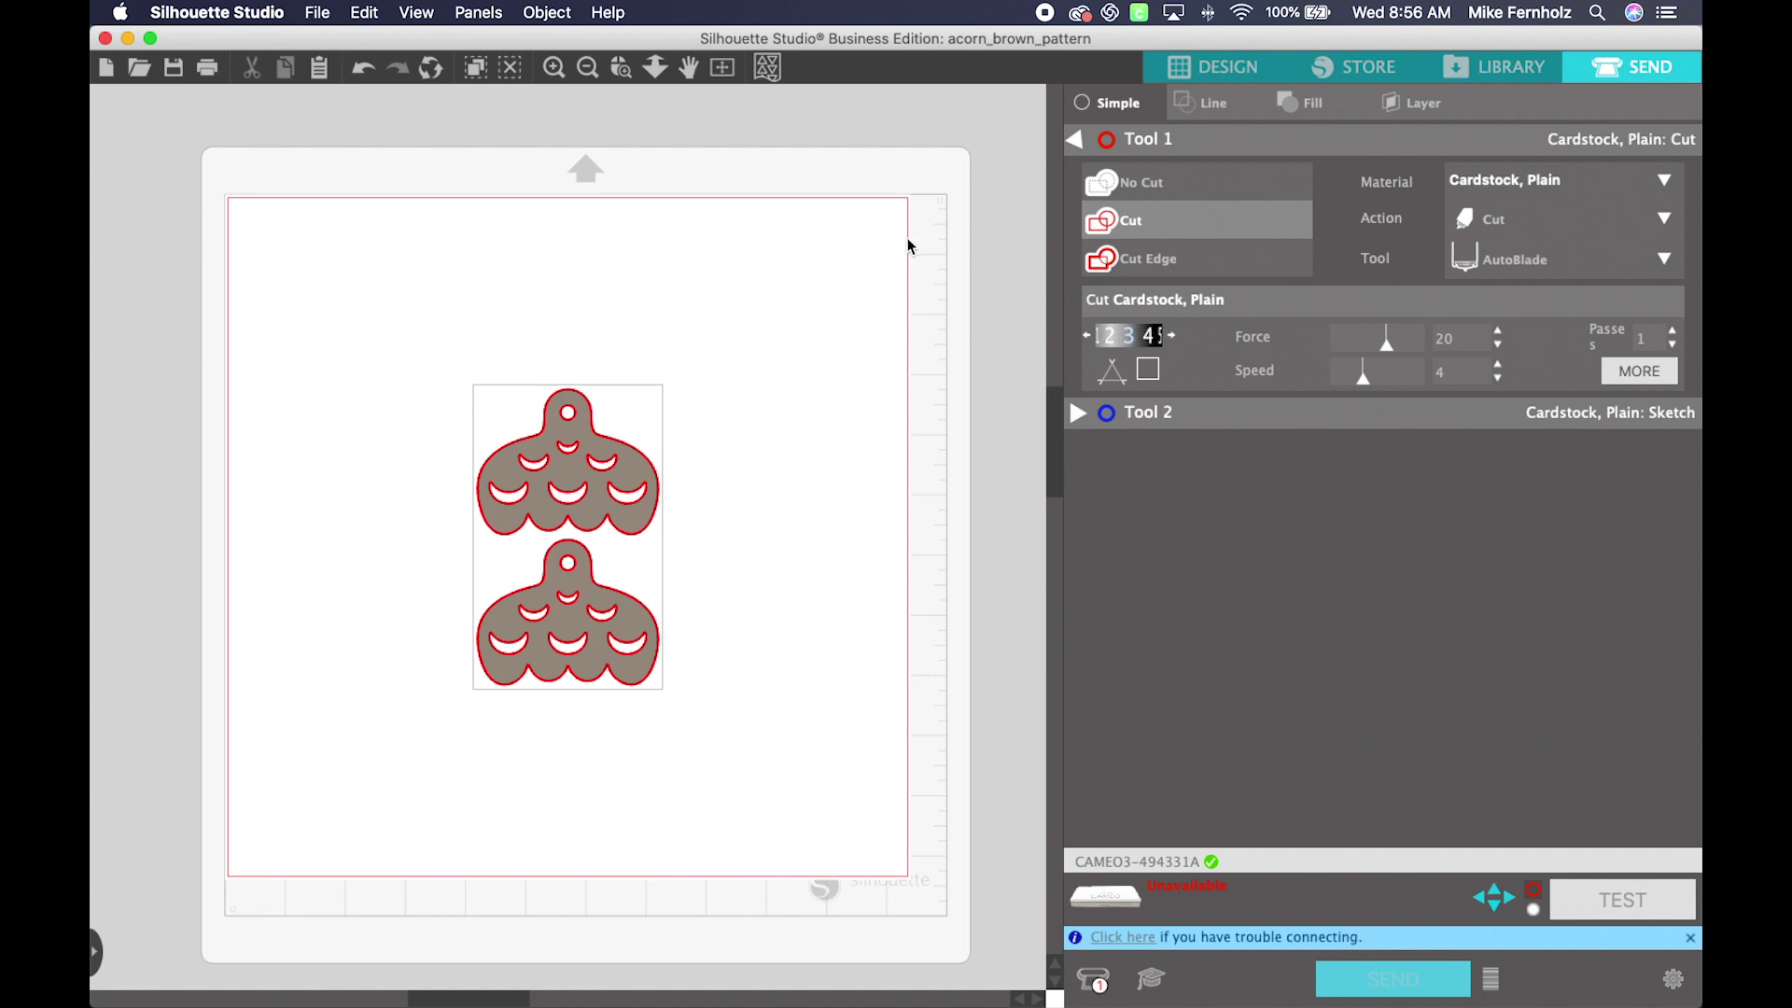
# Step: Open acorn_clay from the Library and set both acorns to Cut
pyautogui.click(1511, 71)
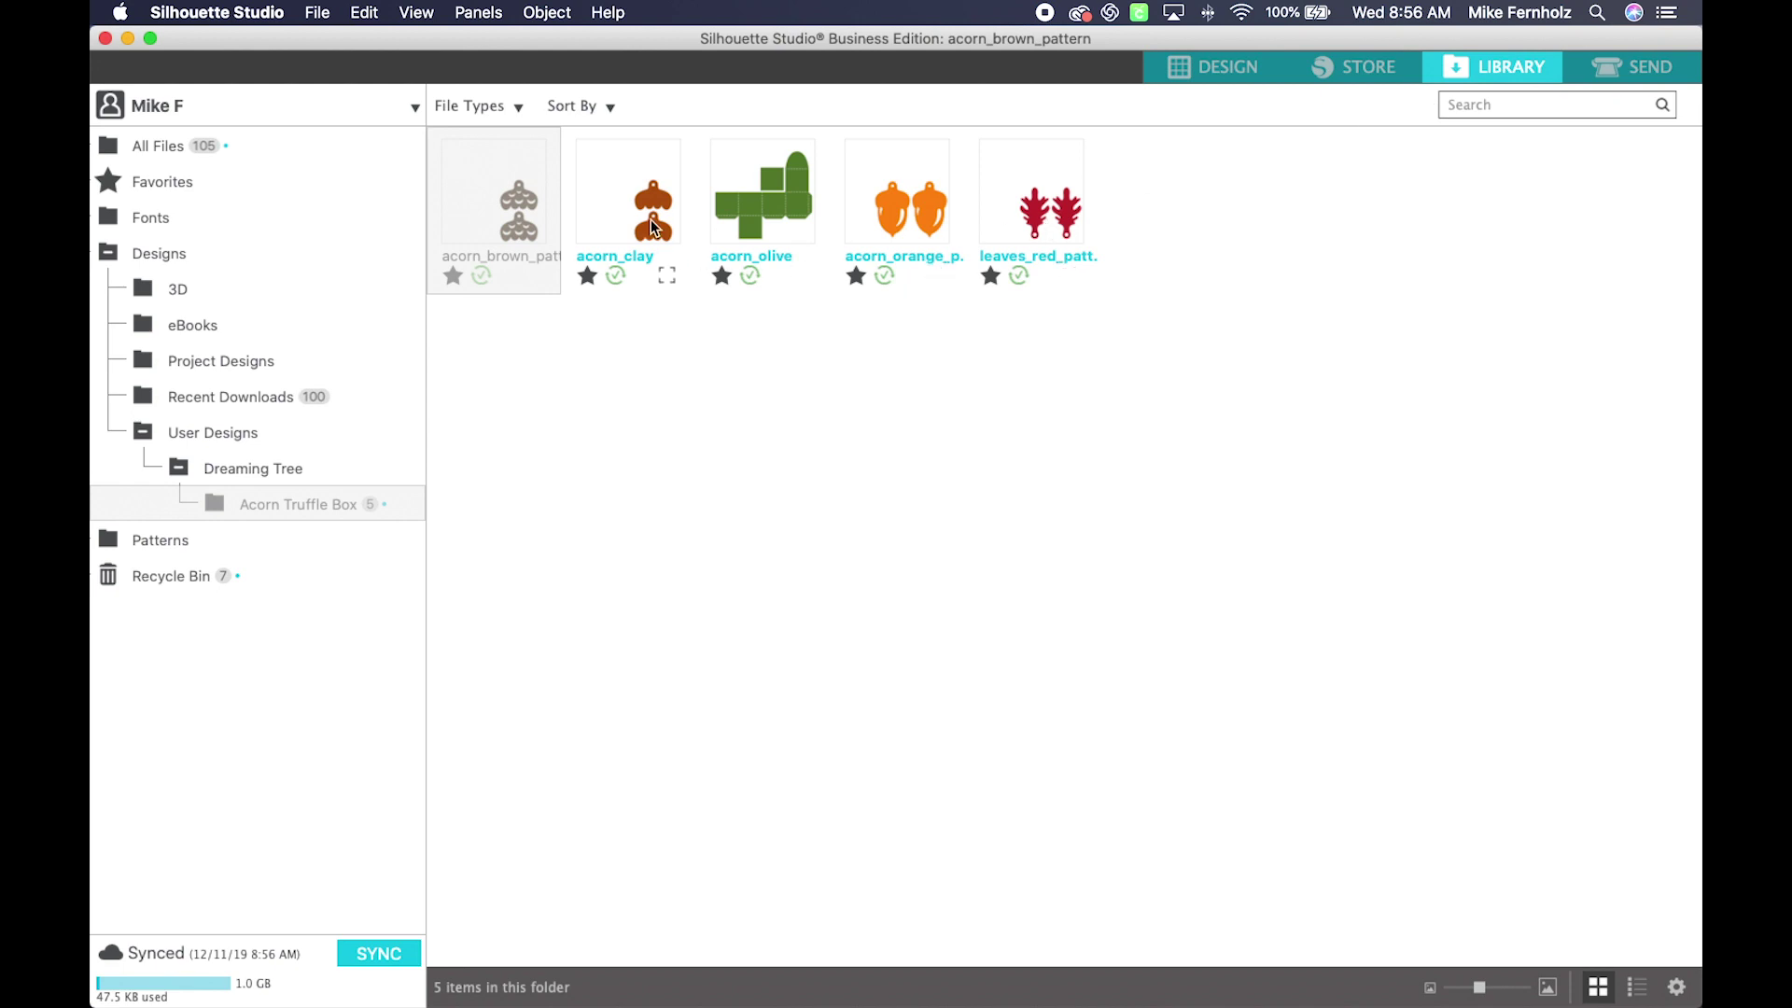
pyautogui.doubleClick(652, 221)
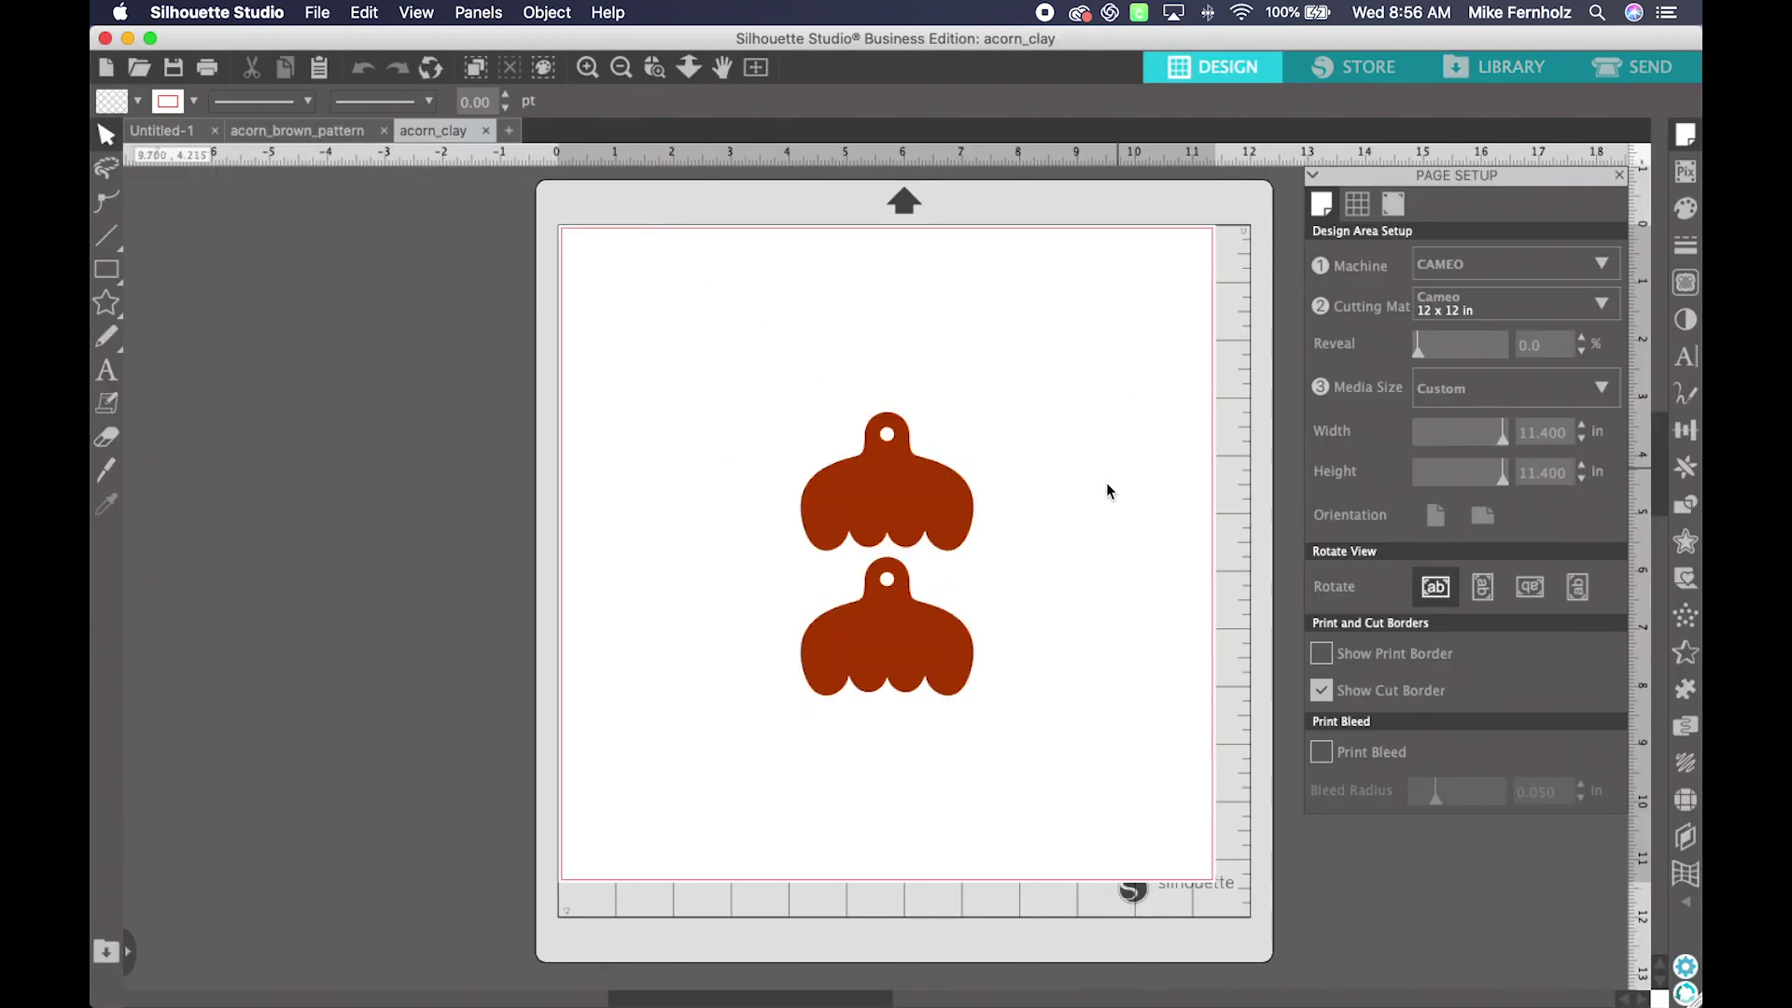
pyautogui.click(1648, 75)
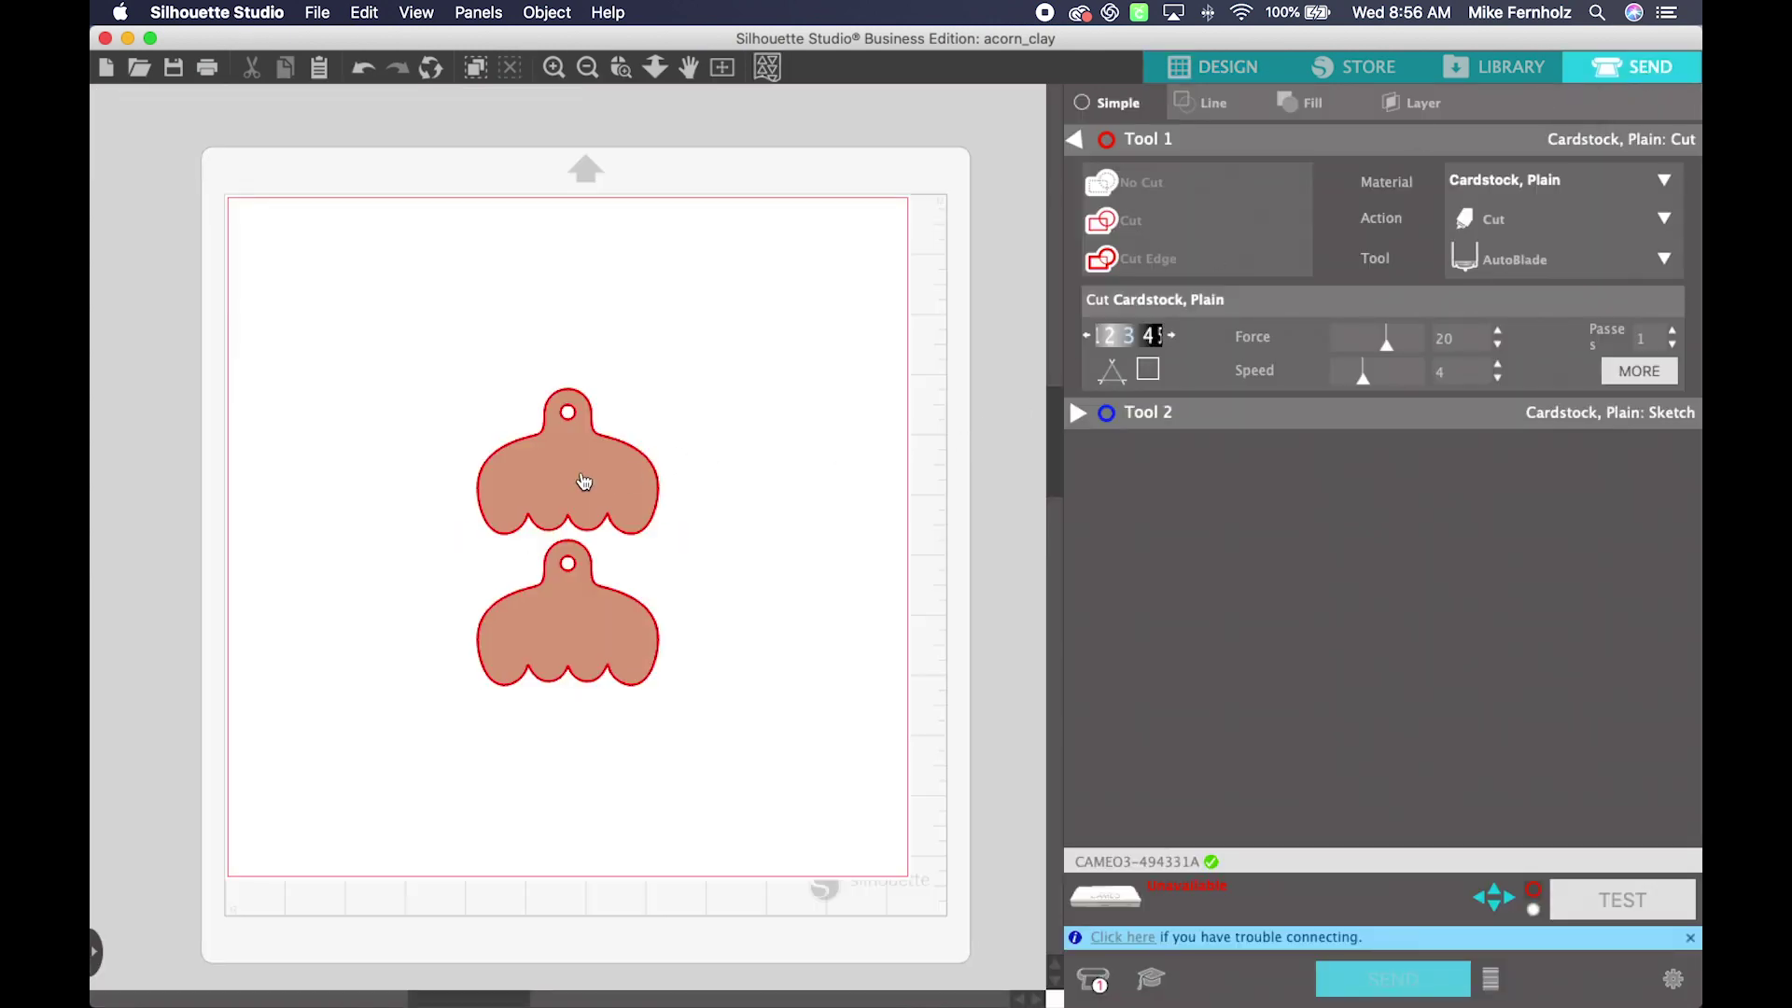
pyautogui.click(584, 481)
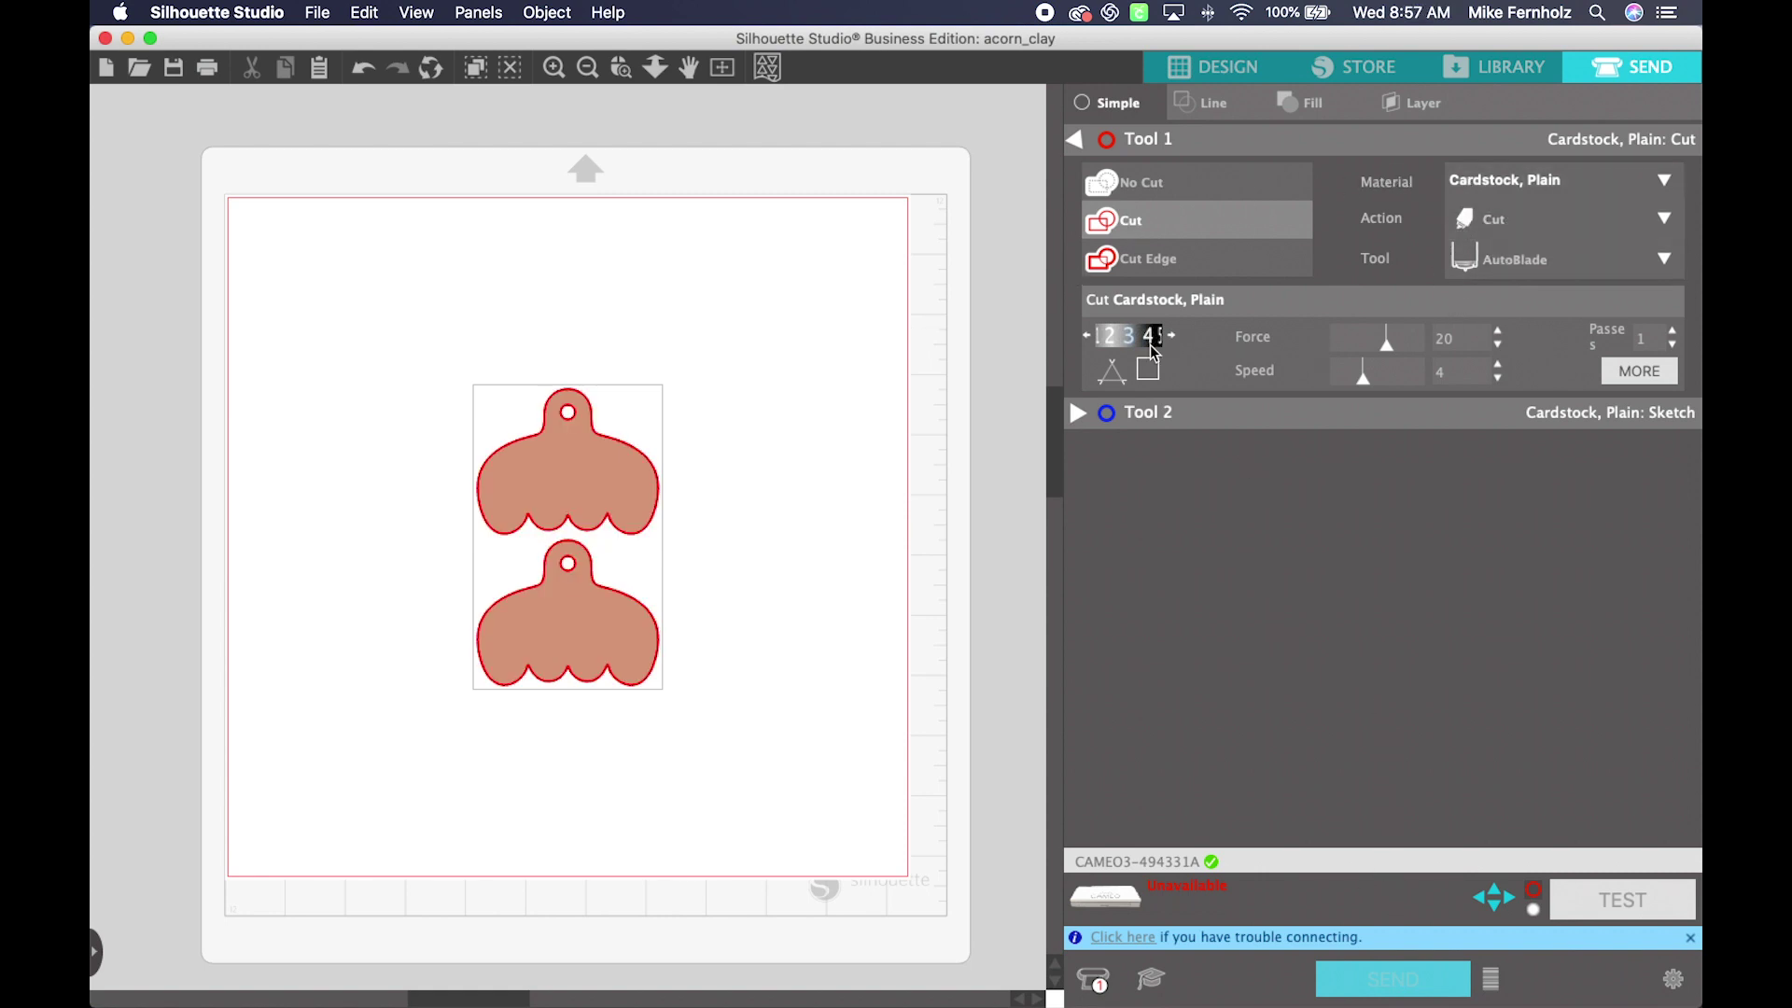
# Step: Open acorn_olive from the Library and show its Send cut settings
pyautogui.click(1509, 63)
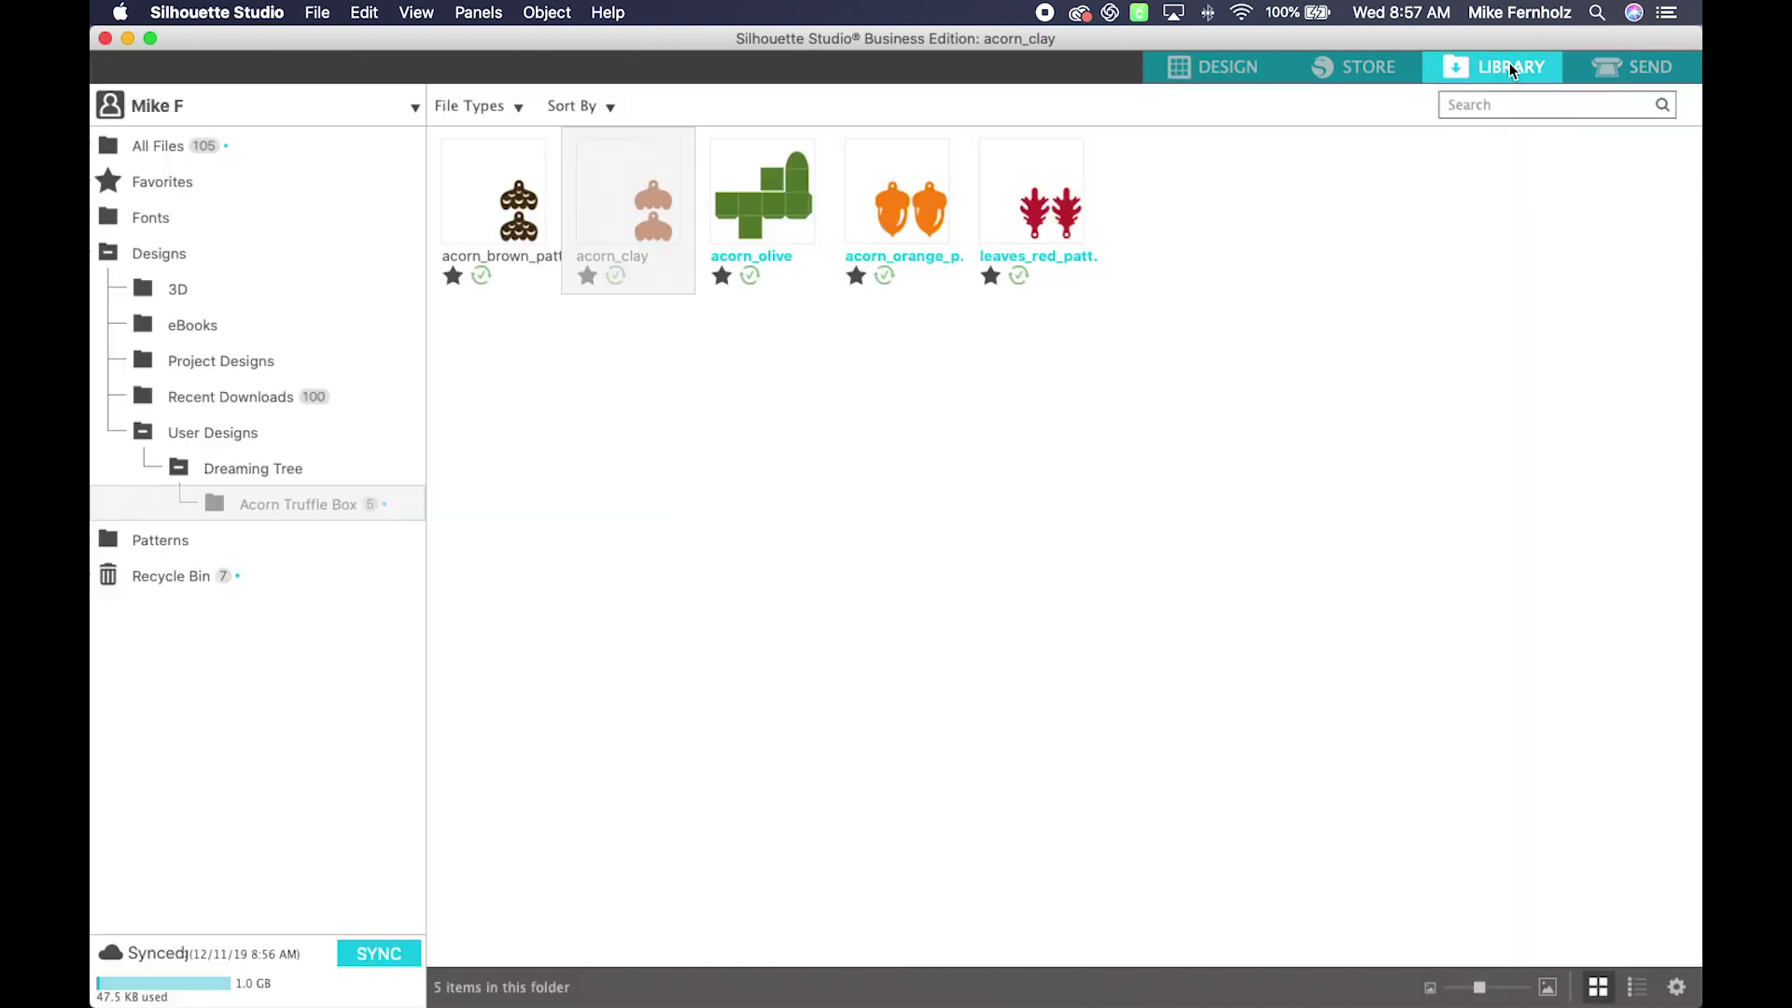
pyautogui.doubleClick(769, 200)
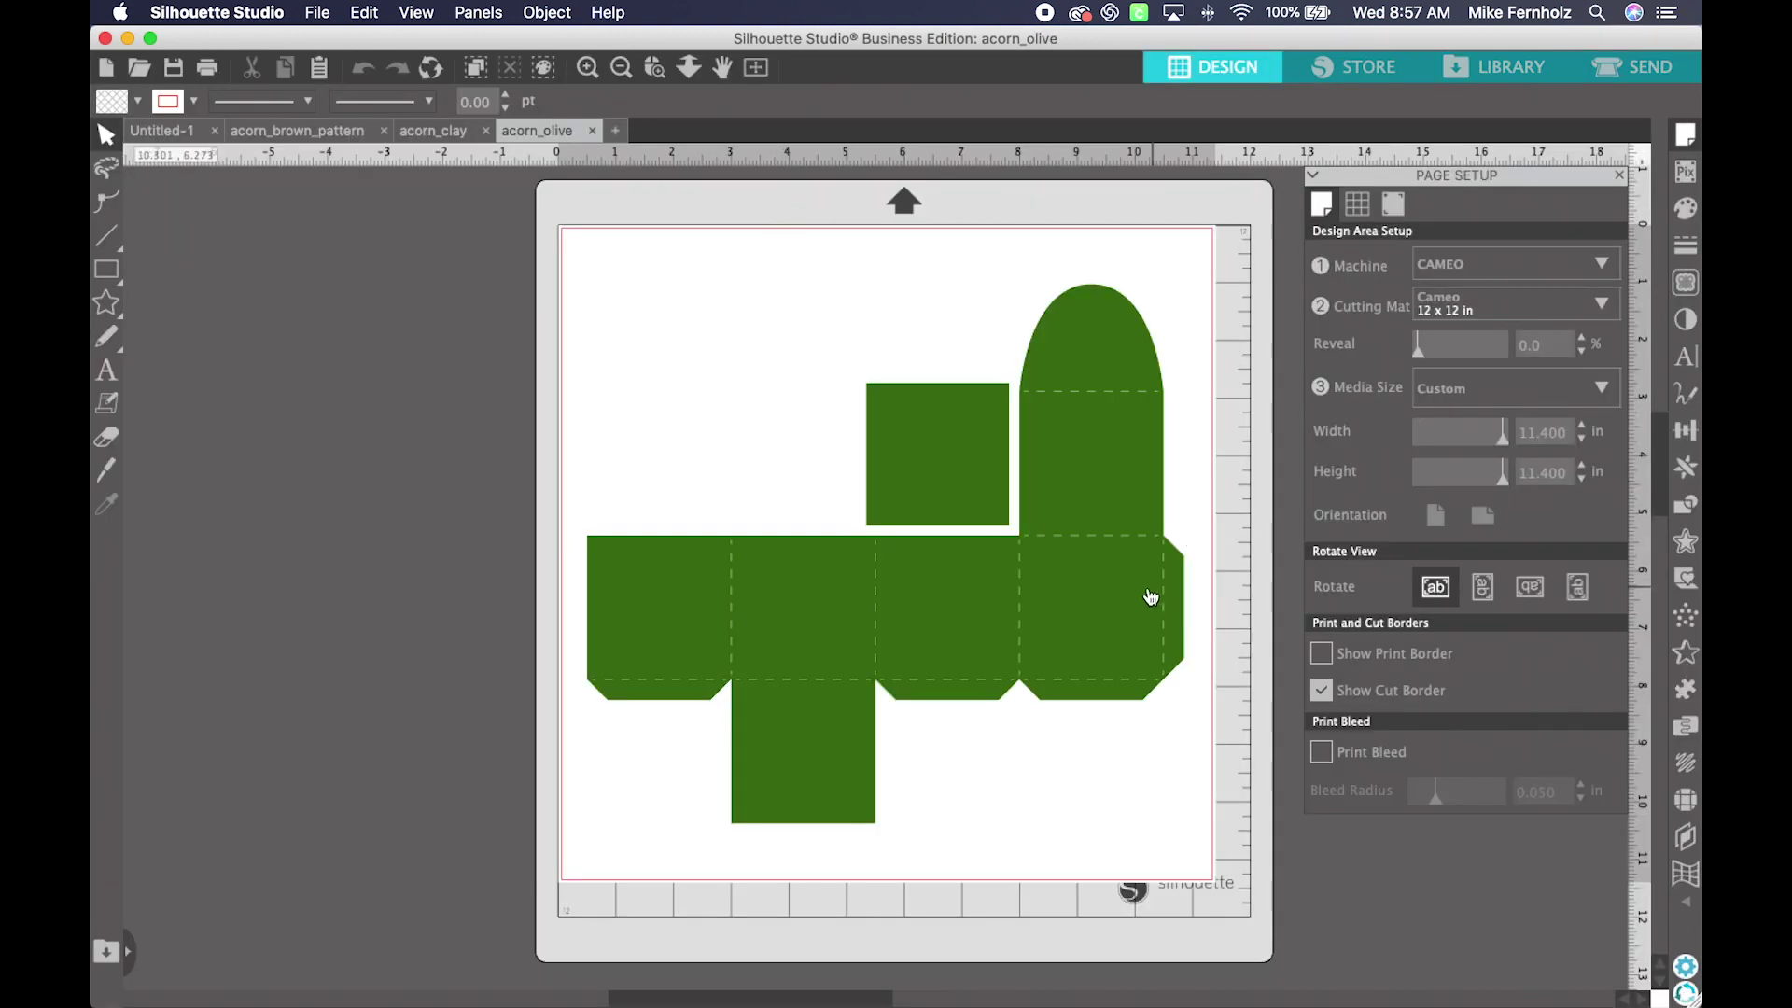
pyautogui.click(1638, 67)
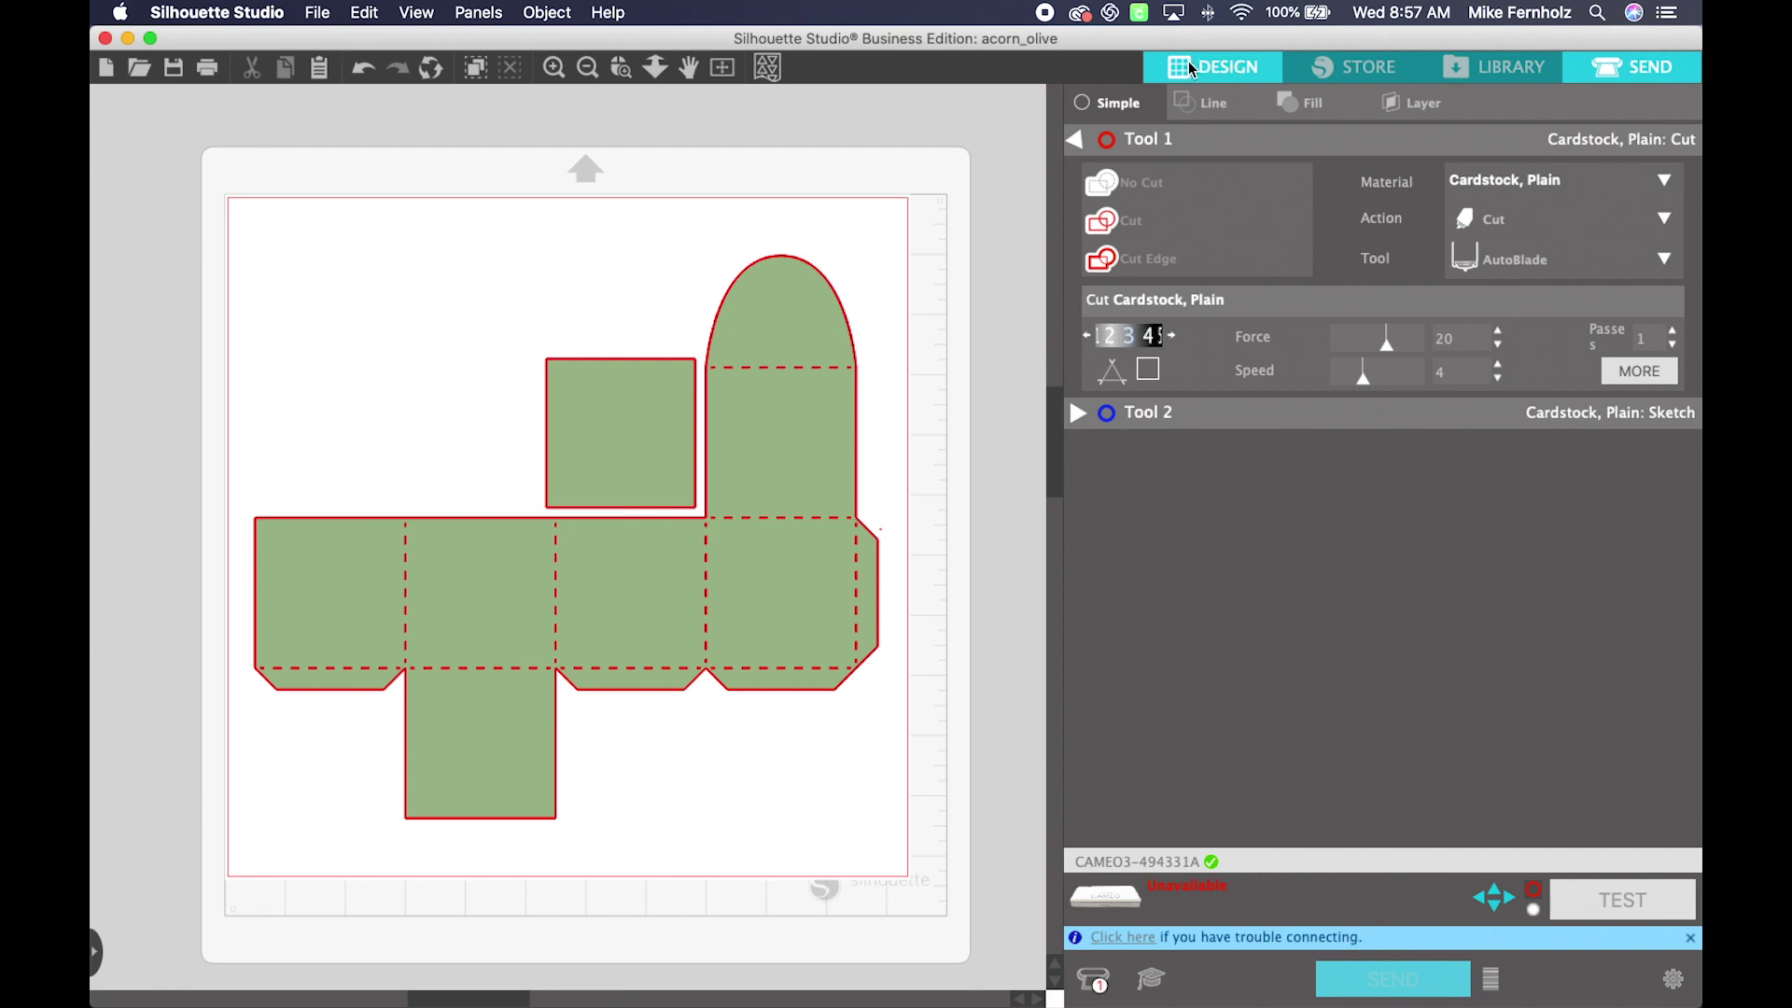
# Step: In the Design workspace, flip through acorn_clay, acorn_brown_pattern and acorn_clay, ending on acorn_olive
pyautogui.click(1217, 69)
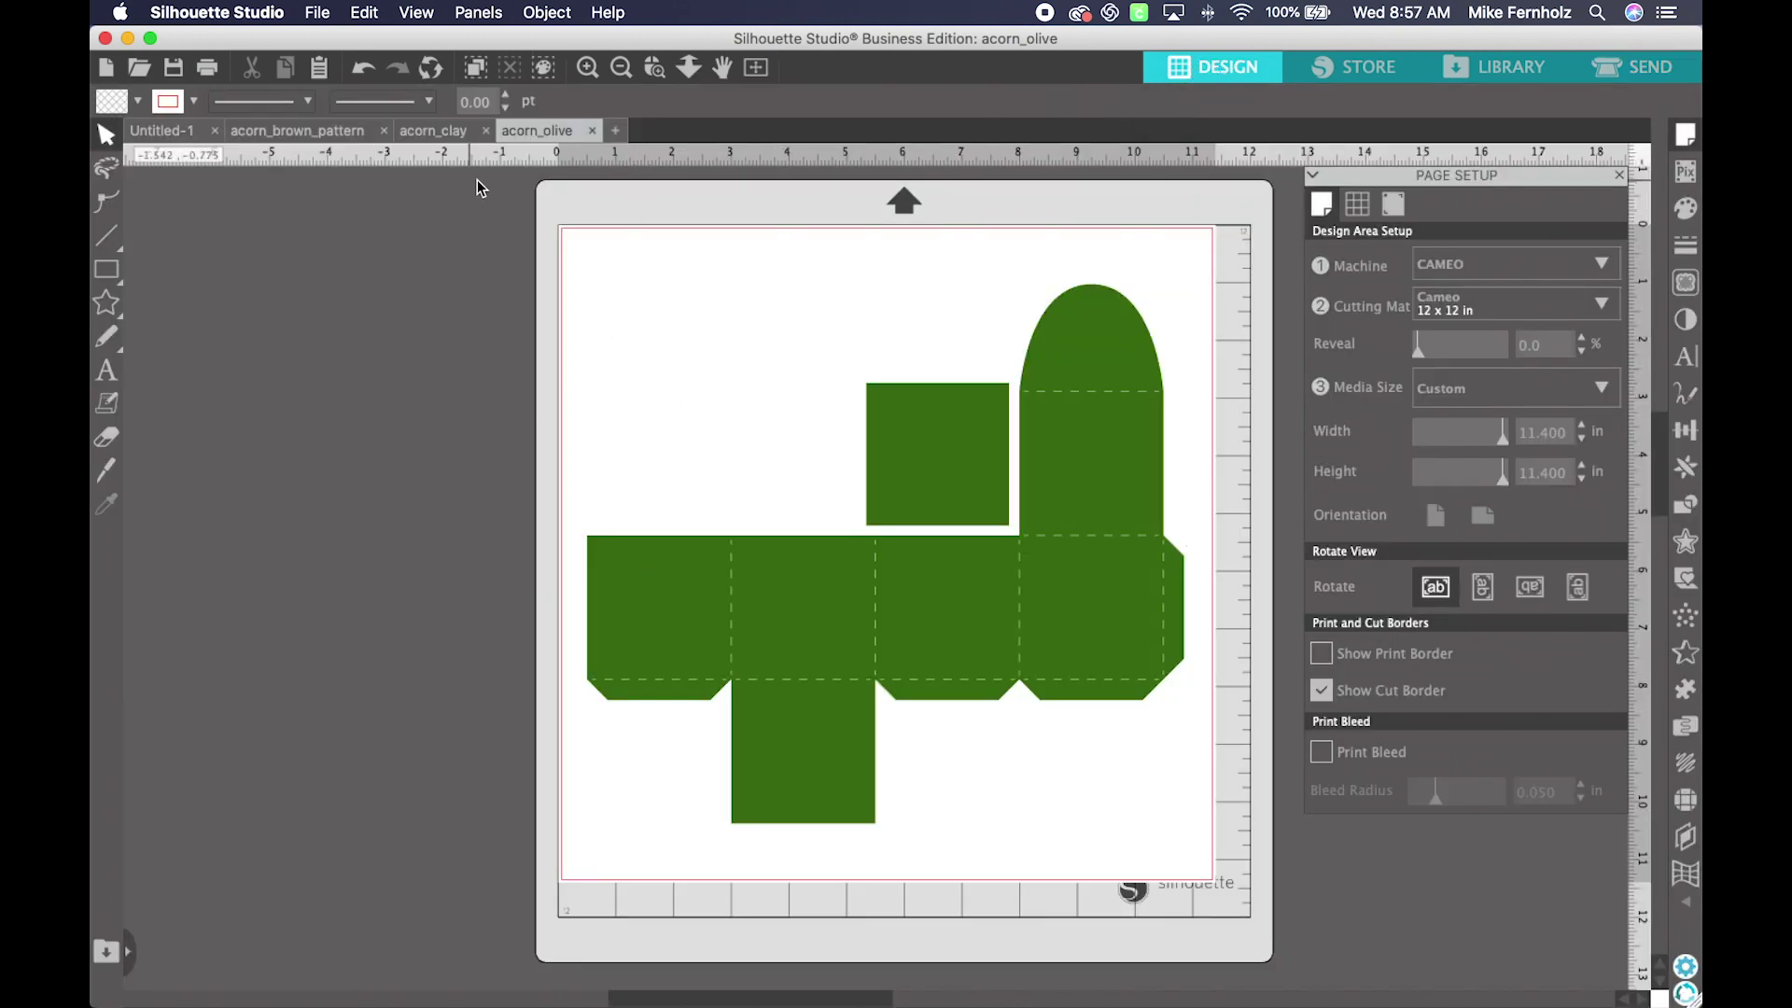
pyautogui.click(447, 138)
pyautogui.click(313, 132)
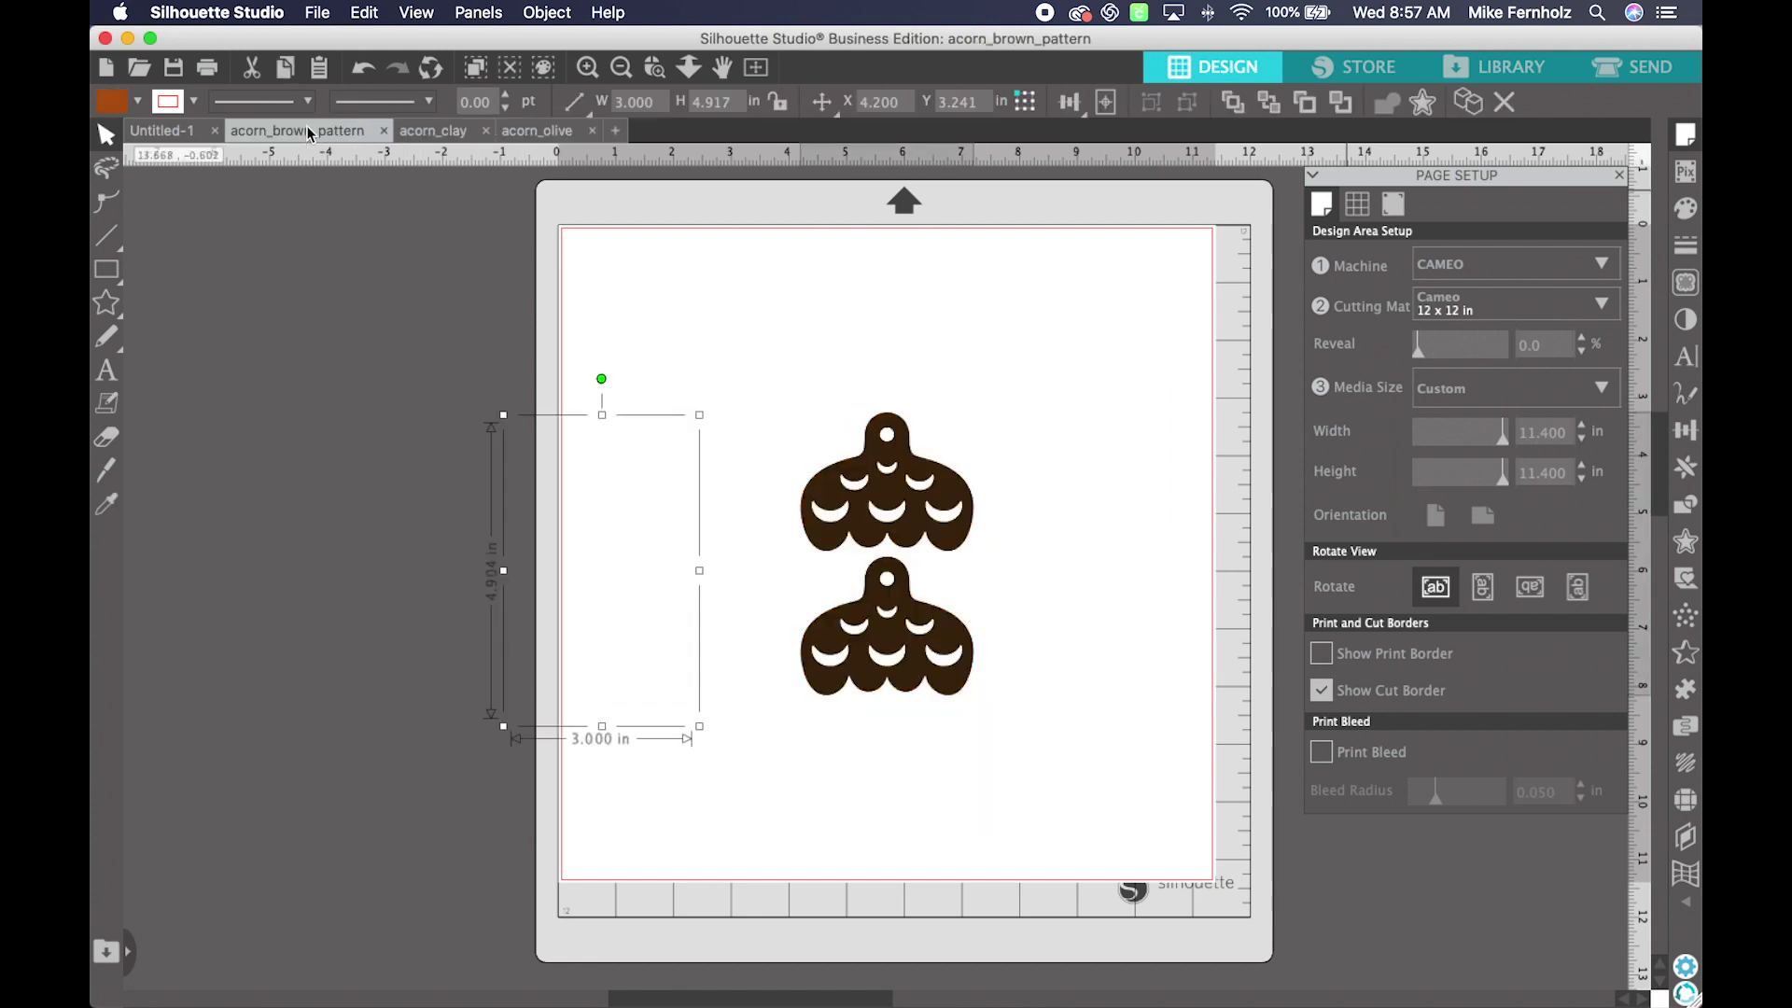
pyautogui.click(436, 137)
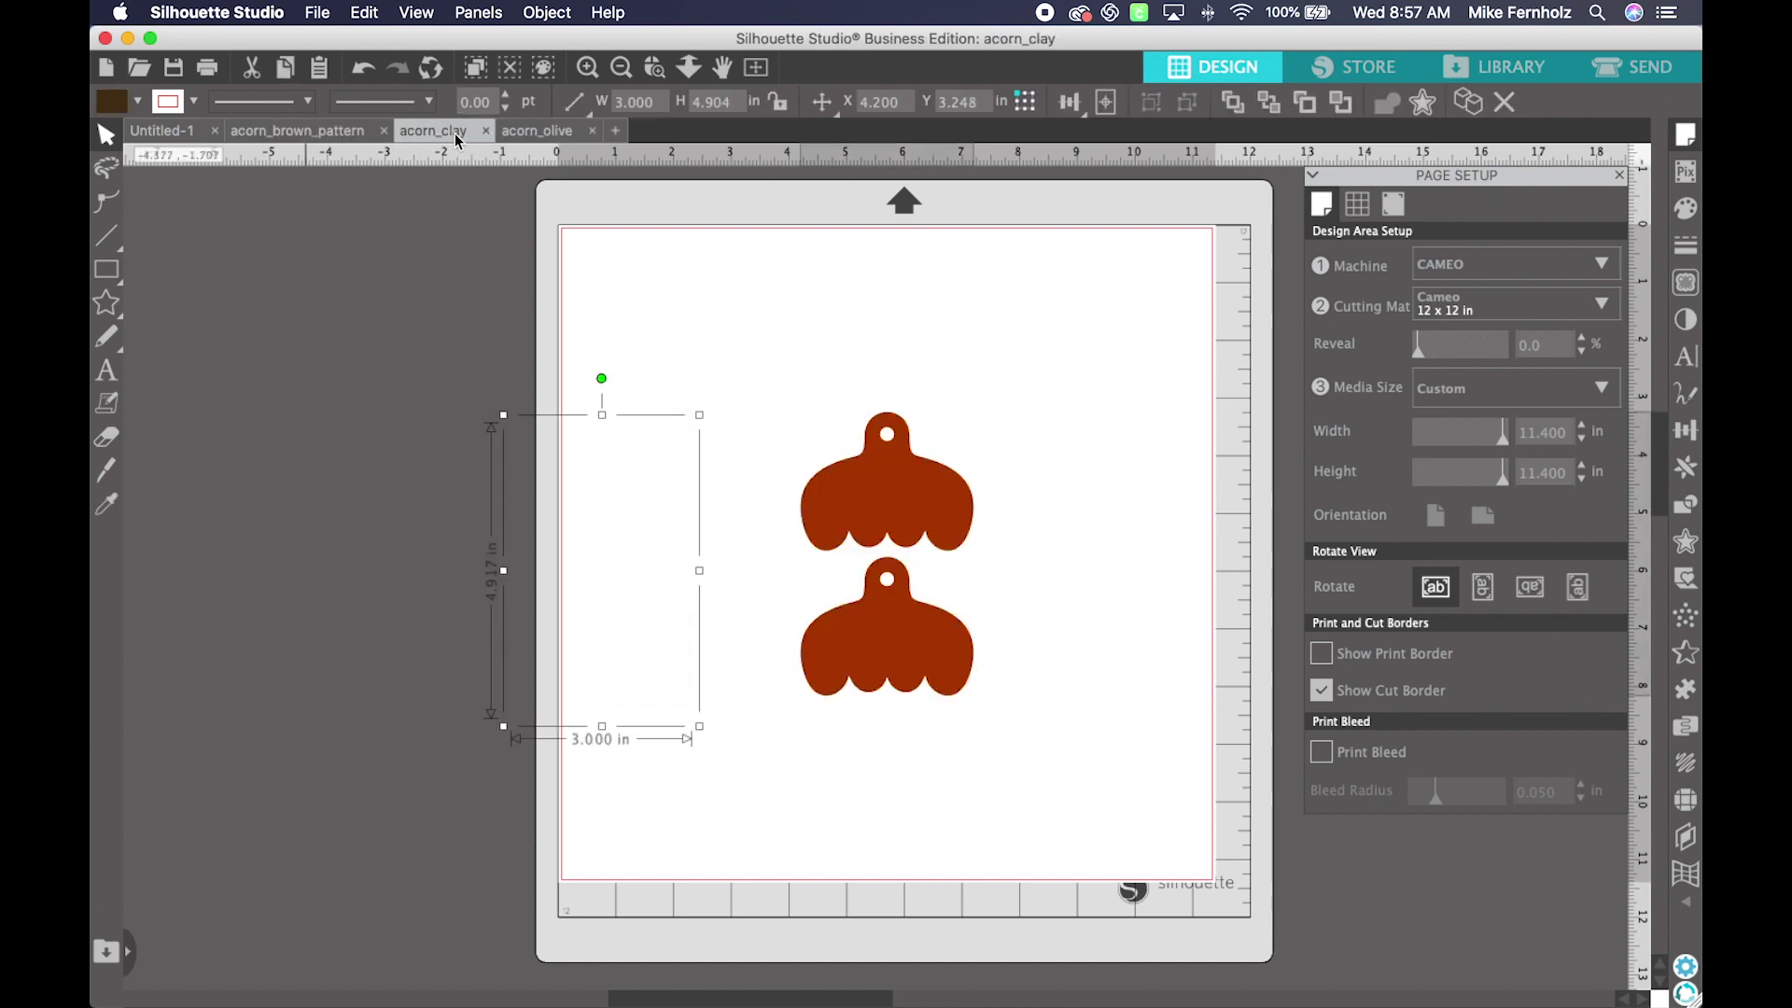
pyautogui.click(546, 140)
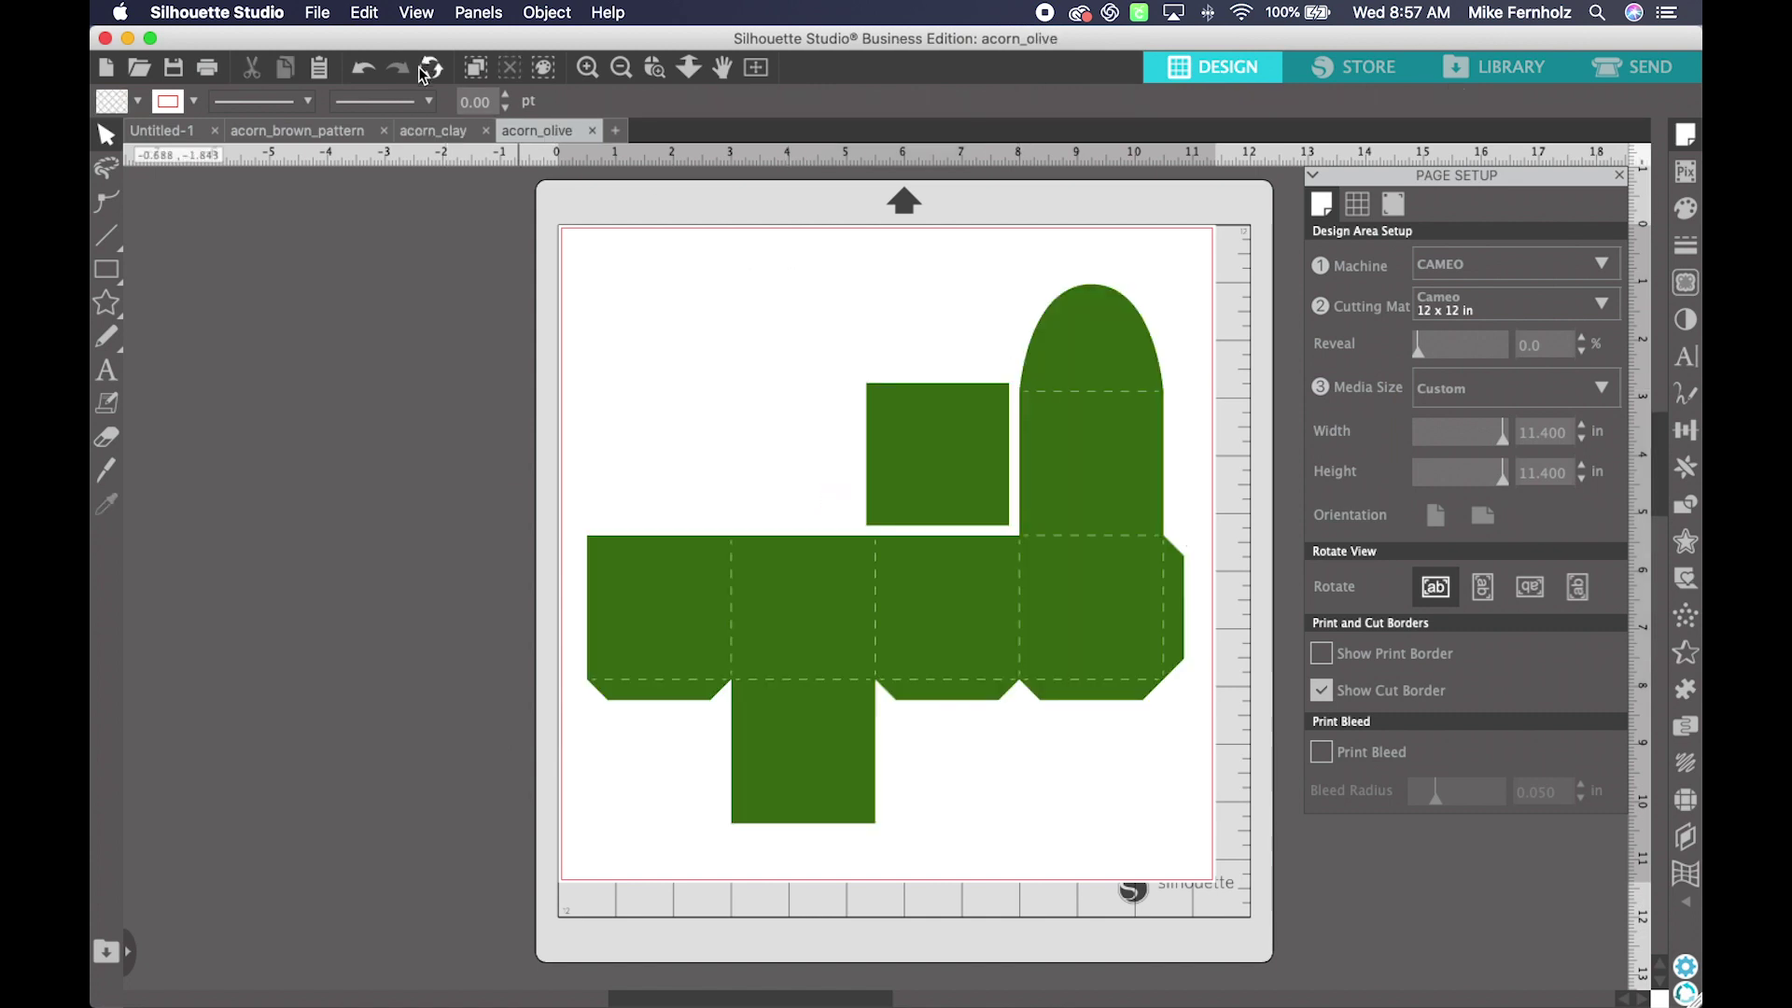